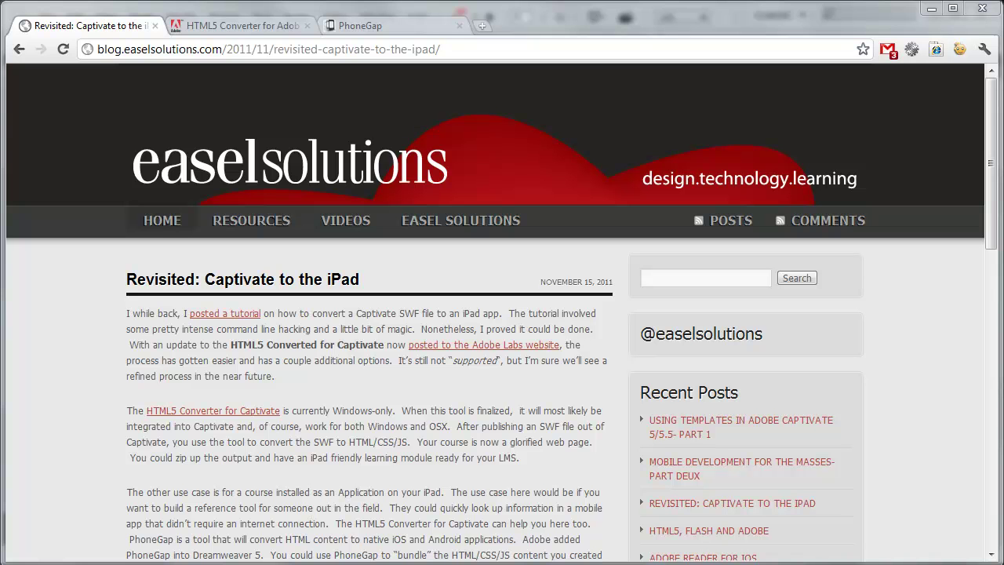
- Bring Captivate forward and scroll the Filmstrip down to slide 19 of the Demo project
{"action": "left_click", "coordinate": [932, 8]}
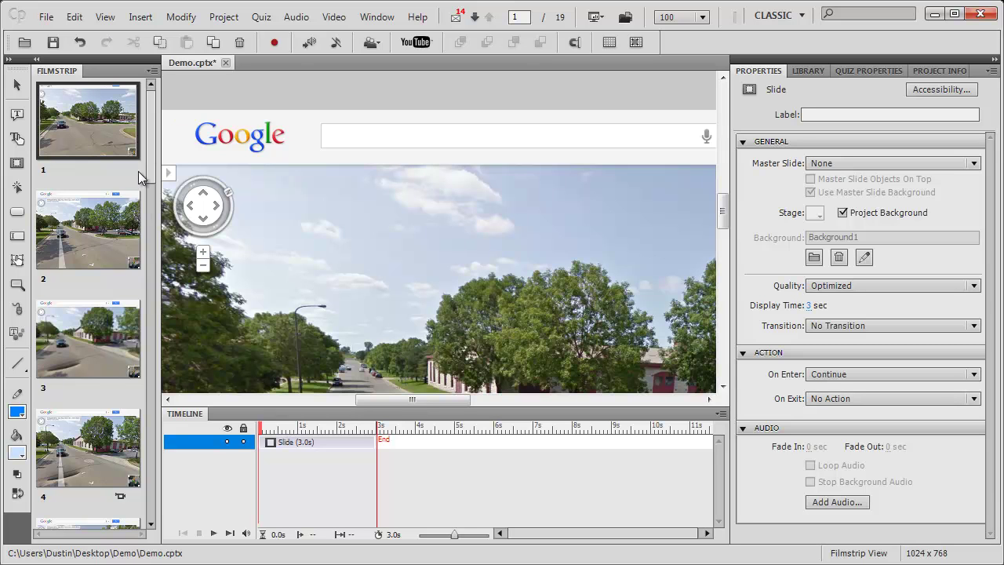
{"action": "left_click_drag", "start_coordinate": [152, 153], "coordinate": [159, 99]}
{"action": "left_click_drag", "start_coordinate": [146, 109], "coordinate": [145, 481]}
- Insert a Multiple Choice question slide after slide 19 with 3 answers
{"action": "left_click", "coordinate": [126, 478]}
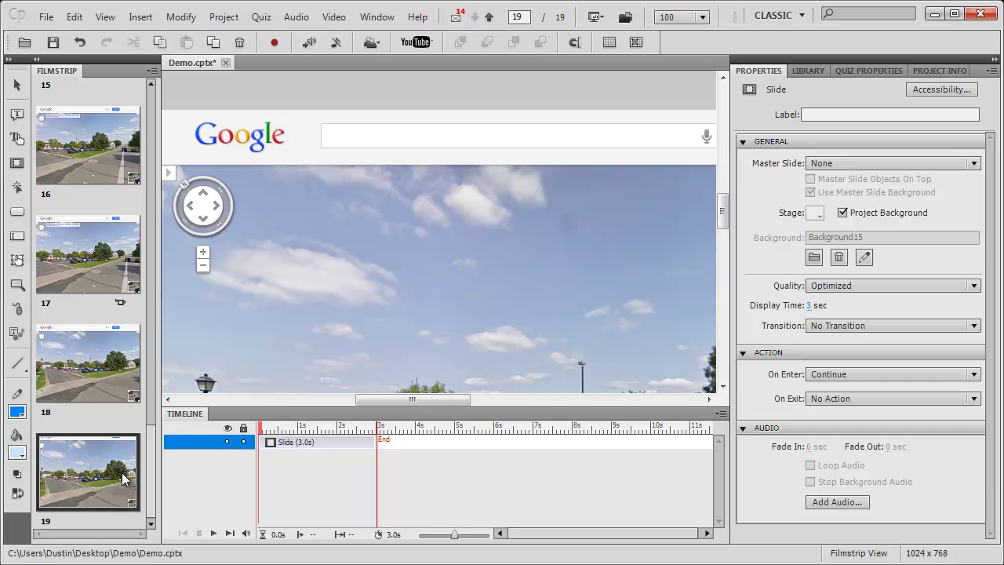
{"action": "left_click", "coordinate": [261, 16]}
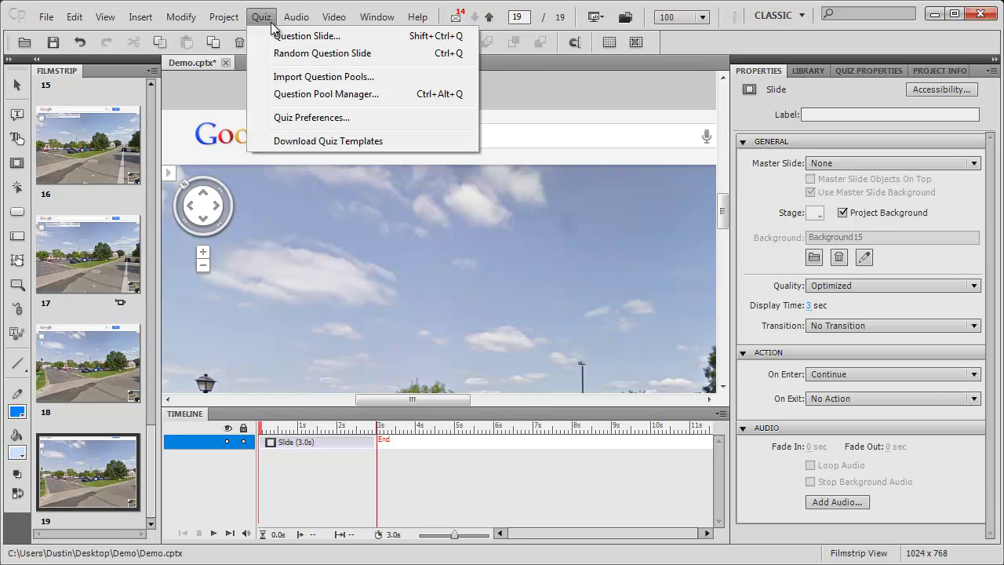
{"action": "left_click", "coordinate": [282, 38]}
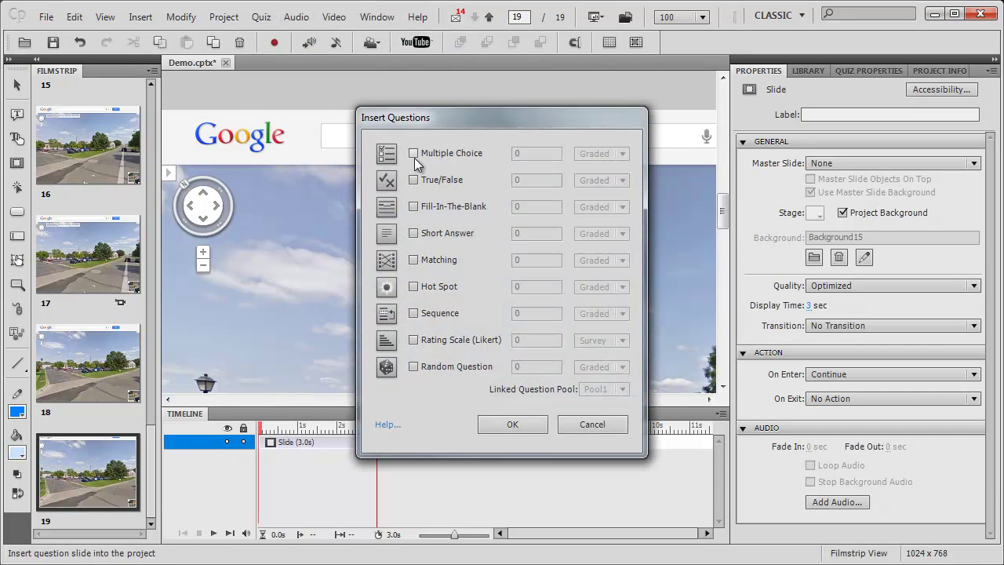
{"action": "left_click", "coordinate": [414, 154]}
{"action": "left_click", "coordinate": [518, 424]}
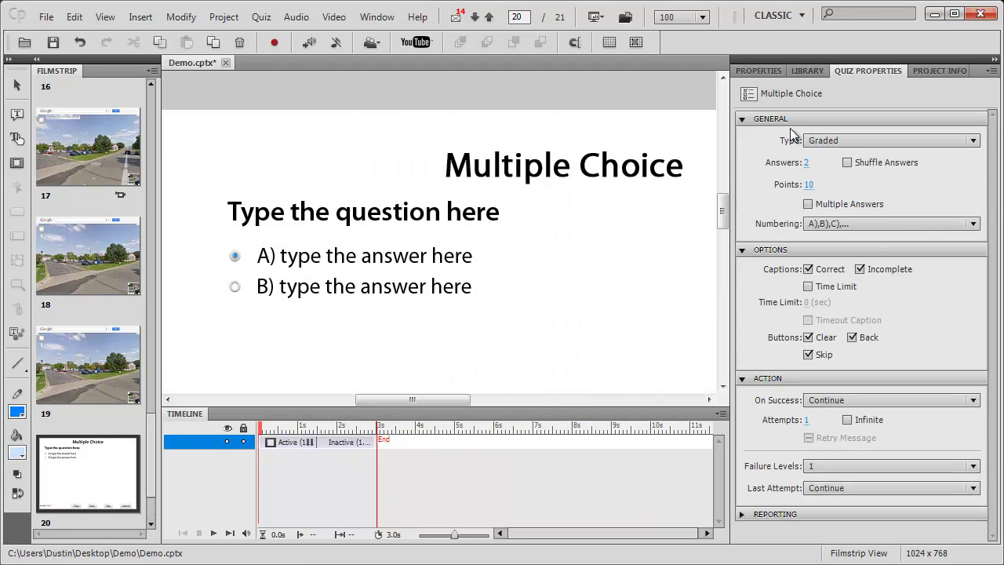
{"action": "left_click", "coordinate": [805, 162]}
{"action": "type", "text": "3"}
{"action": "key", "text": "Return"}
- Rename the choices to 'Answer 1', 'Answer 2', 'Answer 3' and mark B as correct
{"action": "left_click", "coordinate": [385, 255]}
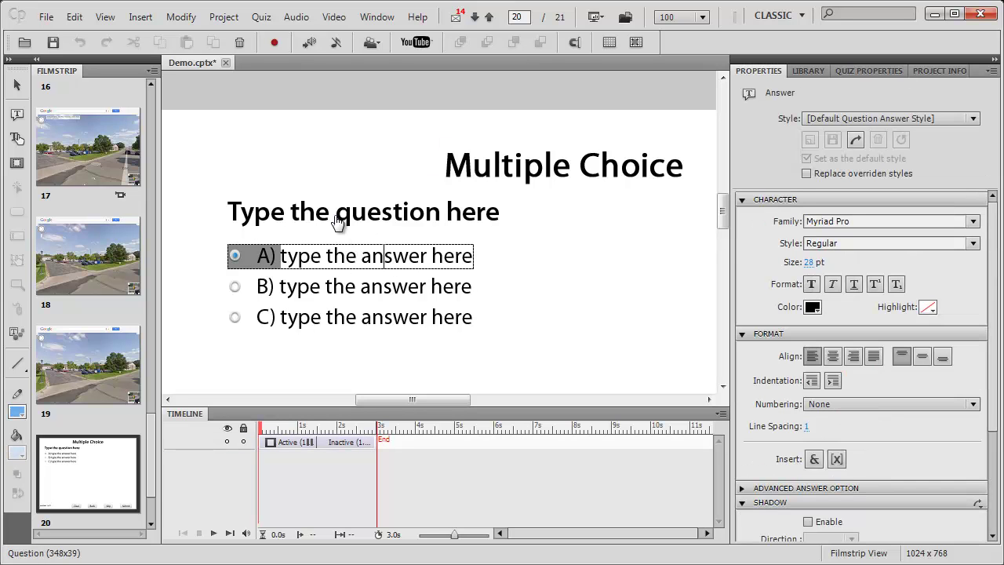
{"action": "key", "text": "ctrl+a"}
{"action": "type", "text": "Answer 1"}
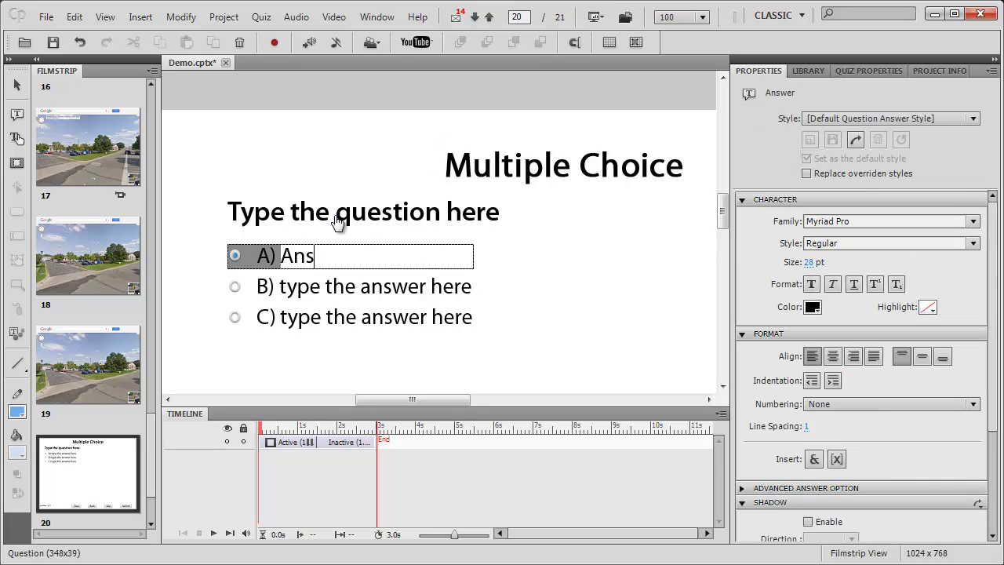
{"action": "left_click", "coordinate": [348, 285]}
{"action": "key", "text": "ctrl+a"}
{"action": "type", "text": "A"}
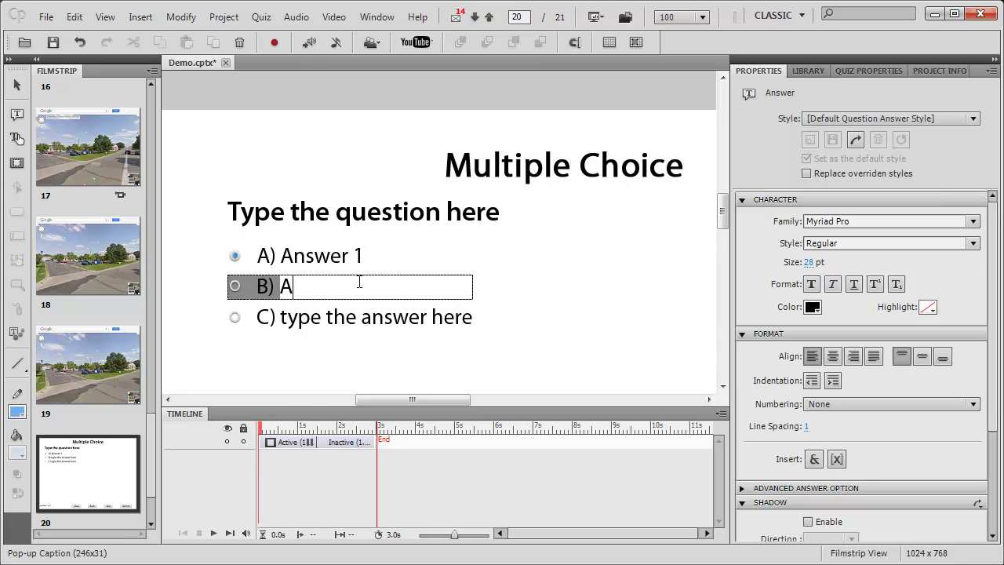
{"action": "type", "text": "nswer 2"}
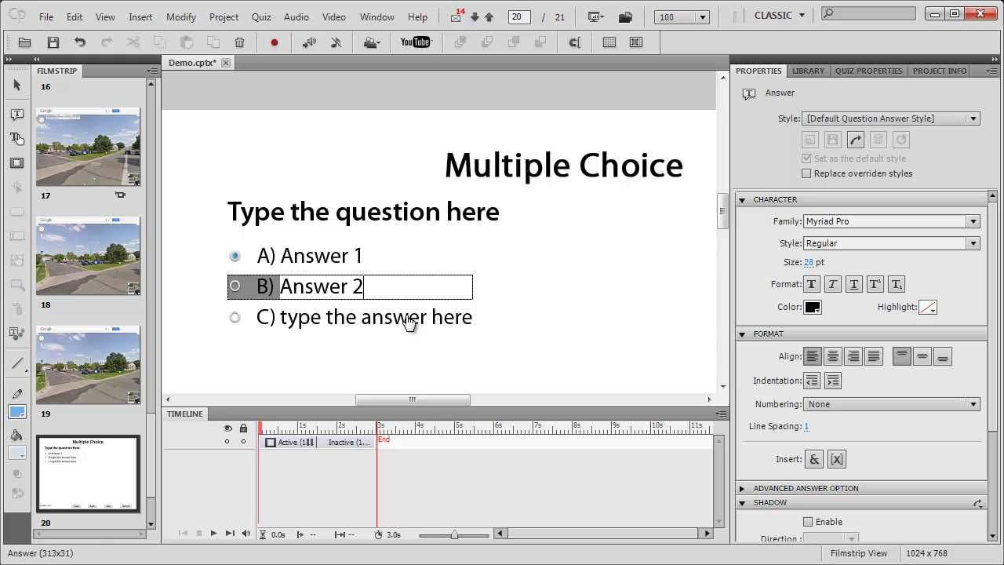
{"action": "left_click", "coordinate": [414, 322]}
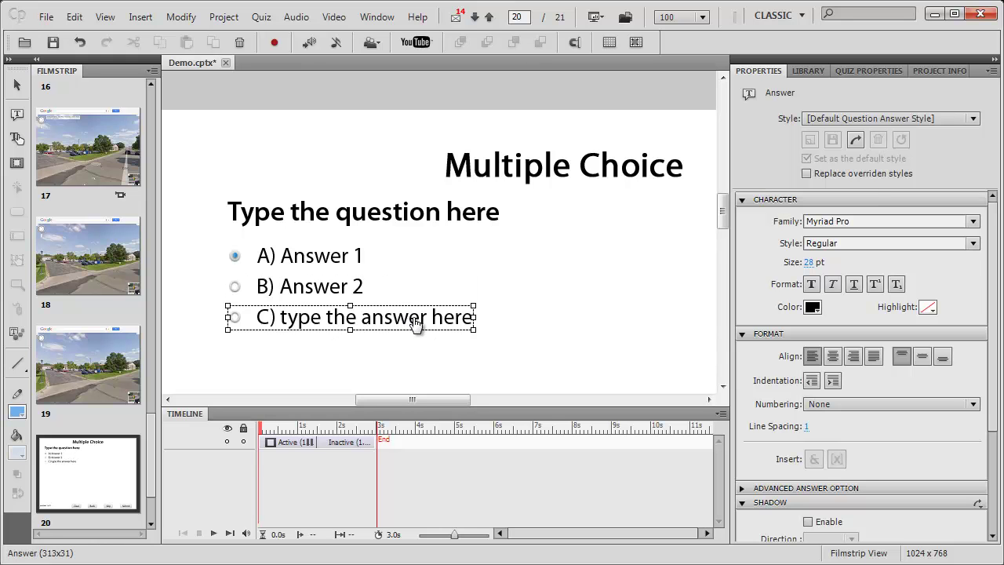
{"action": "left_click", "coordinate": [415, 319]}
{"action": "key", "text": "ctrl+a"}
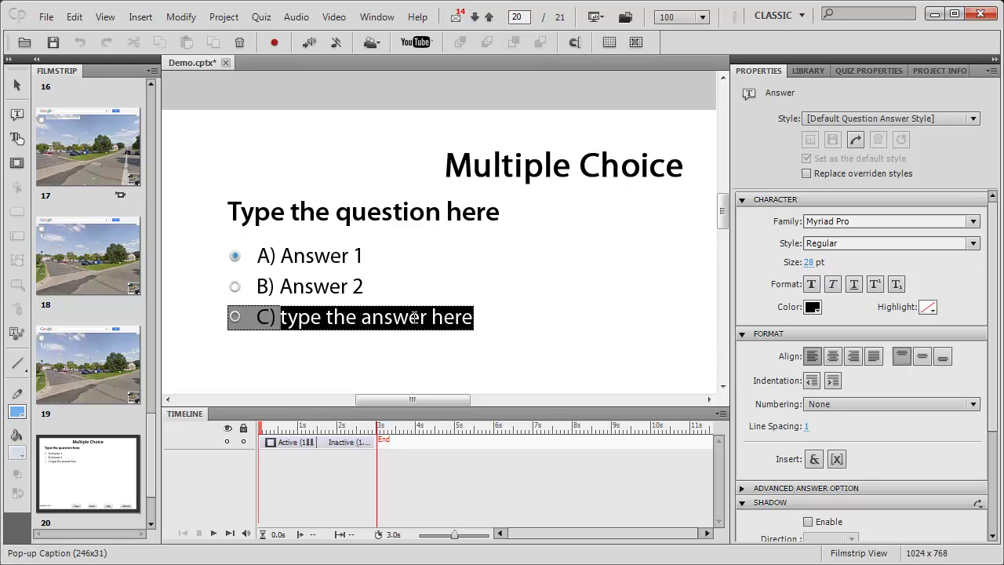
{"action": "type", "text": "Answer 3"}
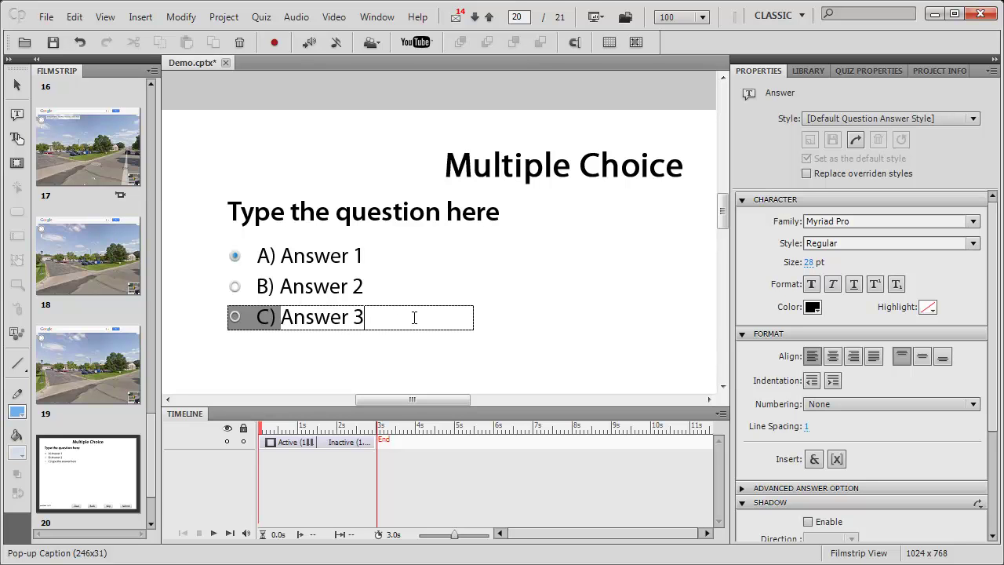
{"action": "left_click", "coordinate": [483, 361]}
{"action": "left_click", "coordinate": [241, 294]}
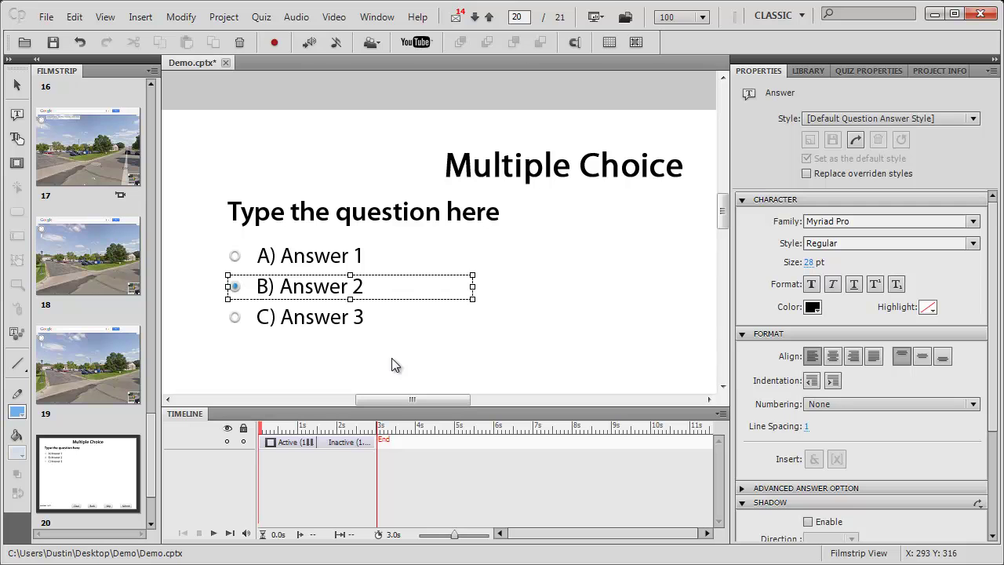
- Turn off the Skip, Clear and Back buttons in the question's quiz settings
{"action": "left_click", "coordinate": [689, 316]}
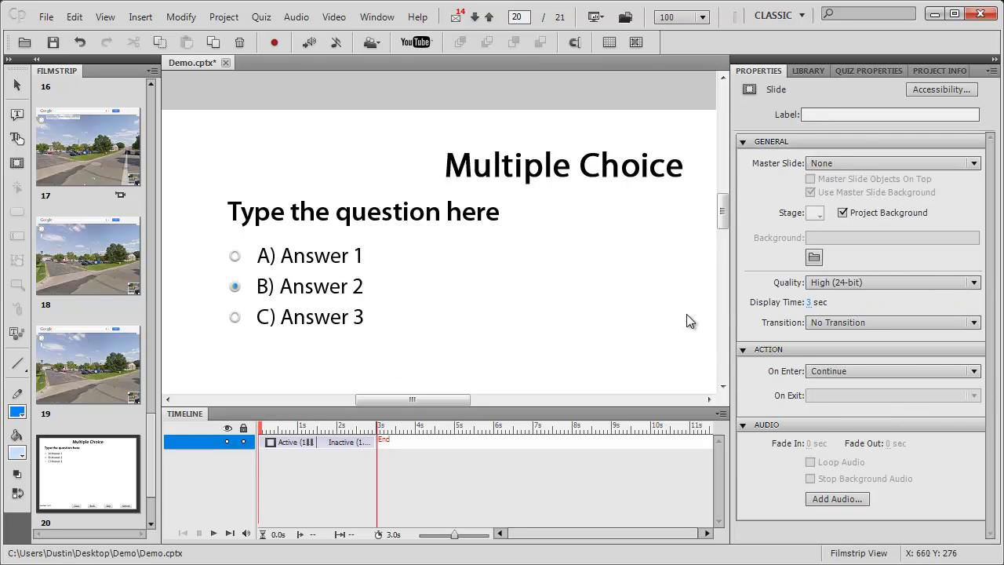
{"action": "left_click", "coordinate": [880, 71]}
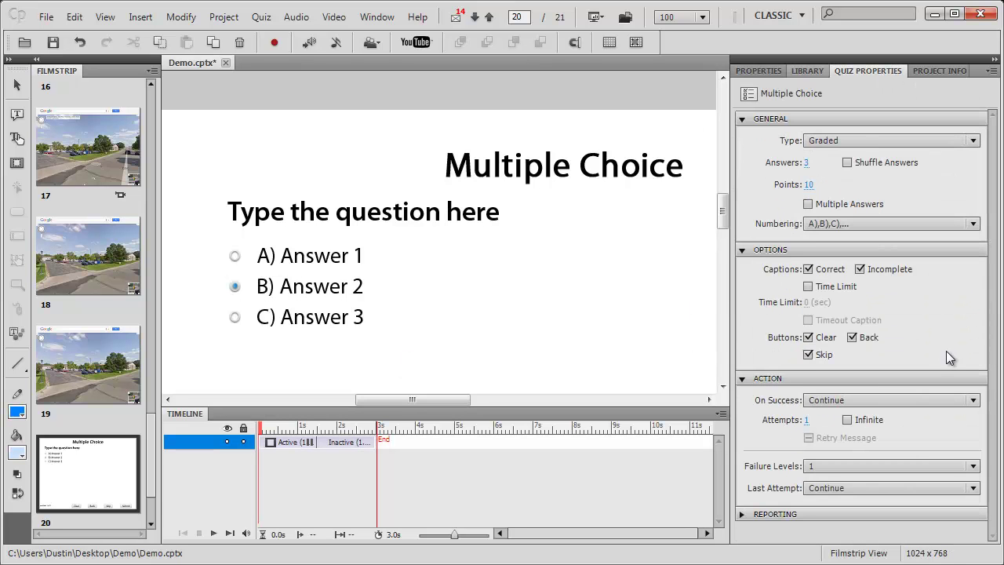
{"action": "left_click", "coordinate": [808, 355]}
{"action": "left_click", "coordinate": [808, 338]}
{"action": "left_click", "coordinate": [854, 338]}
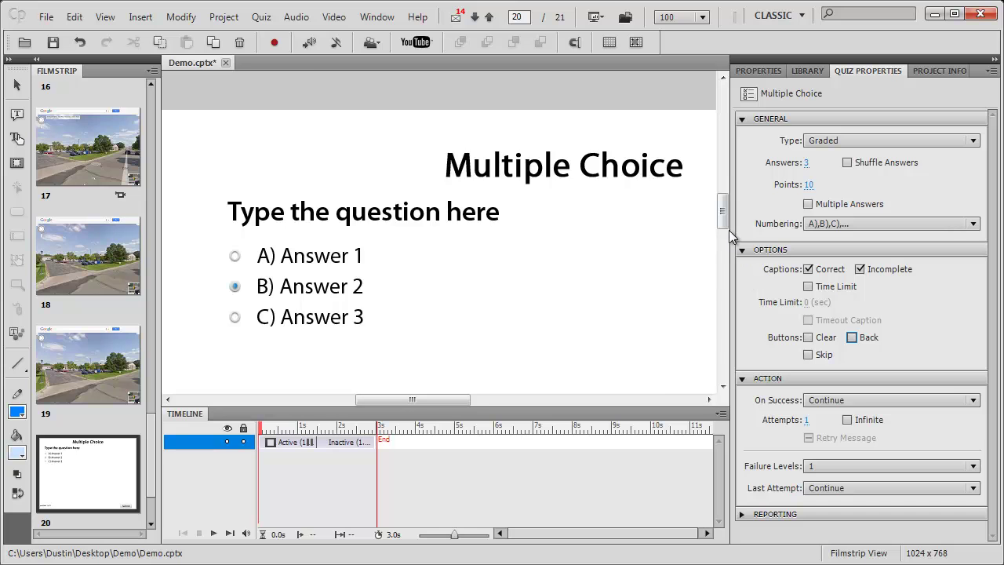
- Scroll the Filmstrip down and select Quiz Results slide 21
{"action": "scroll", "coordinate": [725, 235], "scroll_direction": "down", "scroll_amount": 5}
{"action": "mouse_move", "coordinate": [455, 403]}
{"action": "left_mouse_down"}
{"action": "mouse_move", "coordinate": [527, 397]}
{"action": "mouse_move", "coordinate": [456, 400]}
{"action": "left_mouse_up"}
{"action": "left_click_drag", "start_coordinate": [154, 435], "coordinate": [154, 469]}
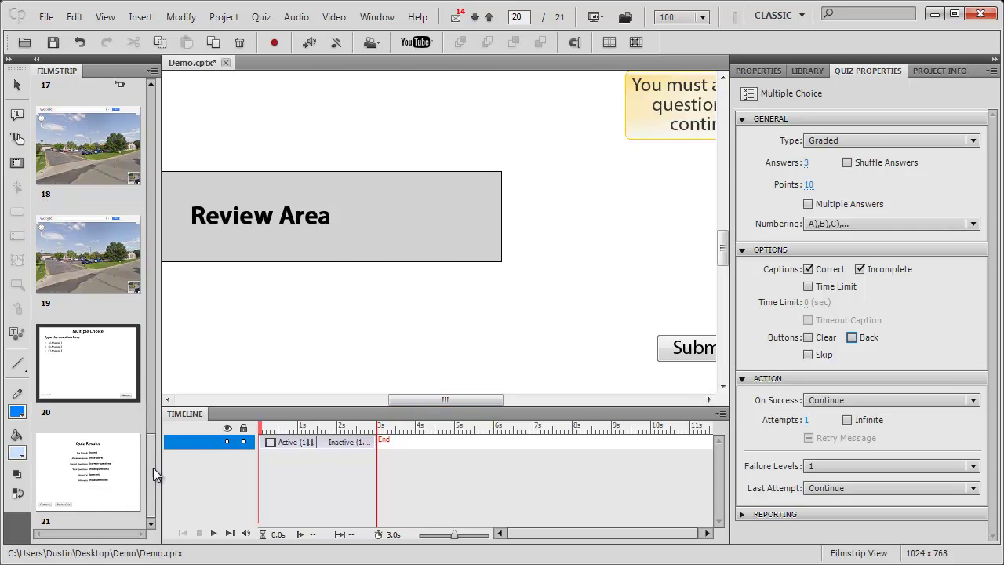
{"action": "left_click", "coordinate": [104, 469]}
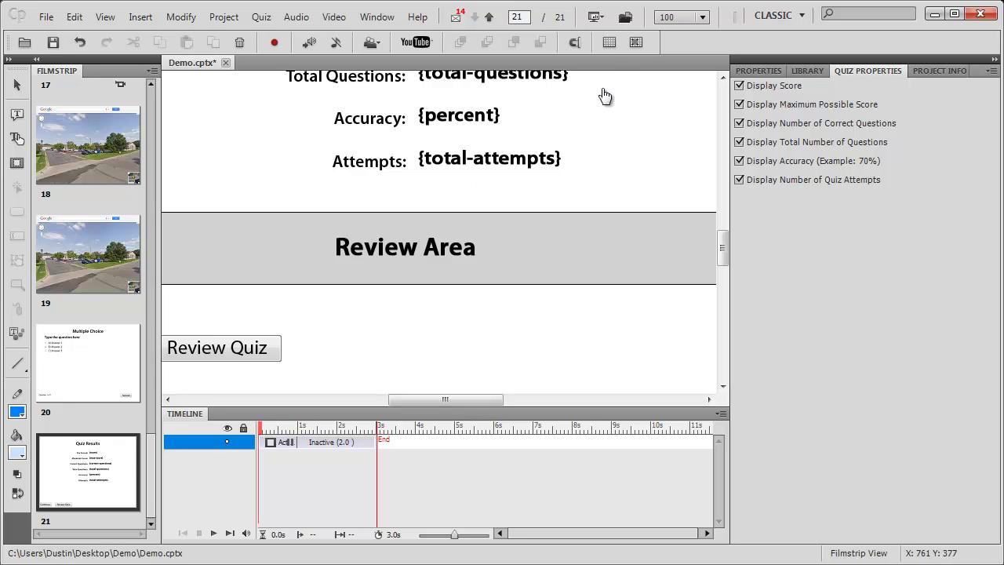
- Publish the Demo project as Flash (SWF) to the Desktop Demo folder using default settings
{"action": "left_click", "coordinate": [625, 19]}
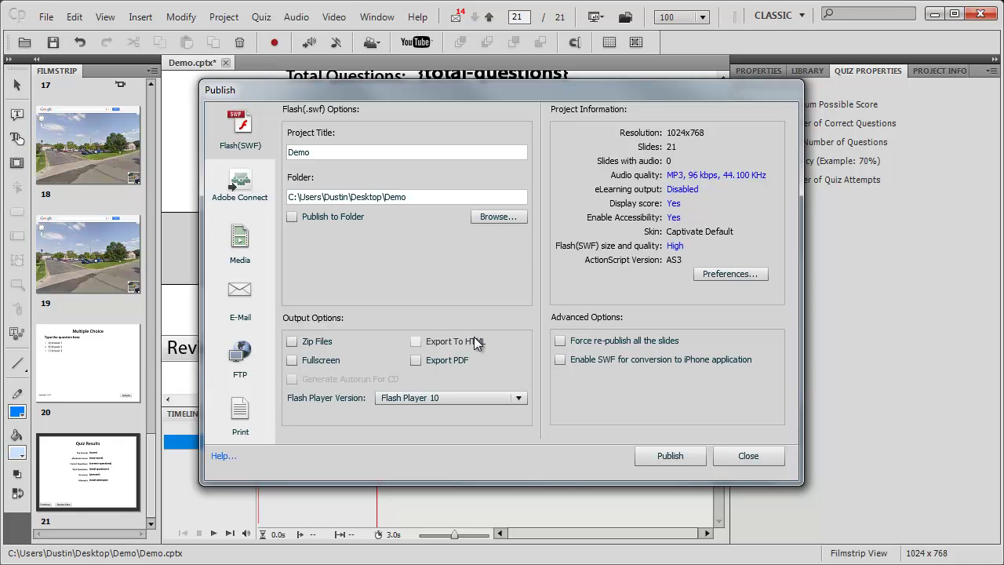
{"action": "left_click", "coordinate": [682, 455]}
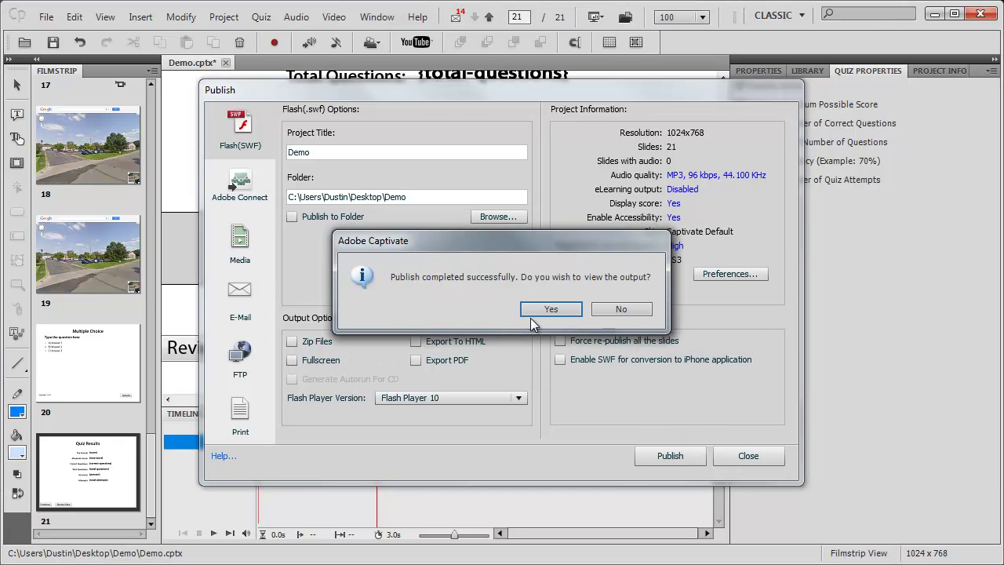
- View the published SWF and walk along Empire Drive in Street View toward the parking lot
{"action": "left_click", "coordinate": [550, 312]}
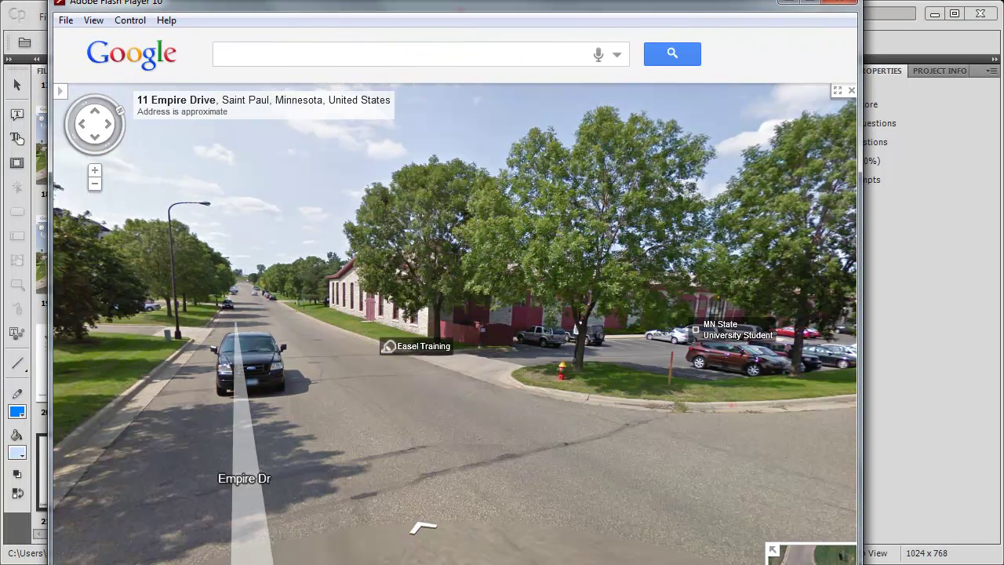
{"action": "left_click", "coordinate": [459, 433]}
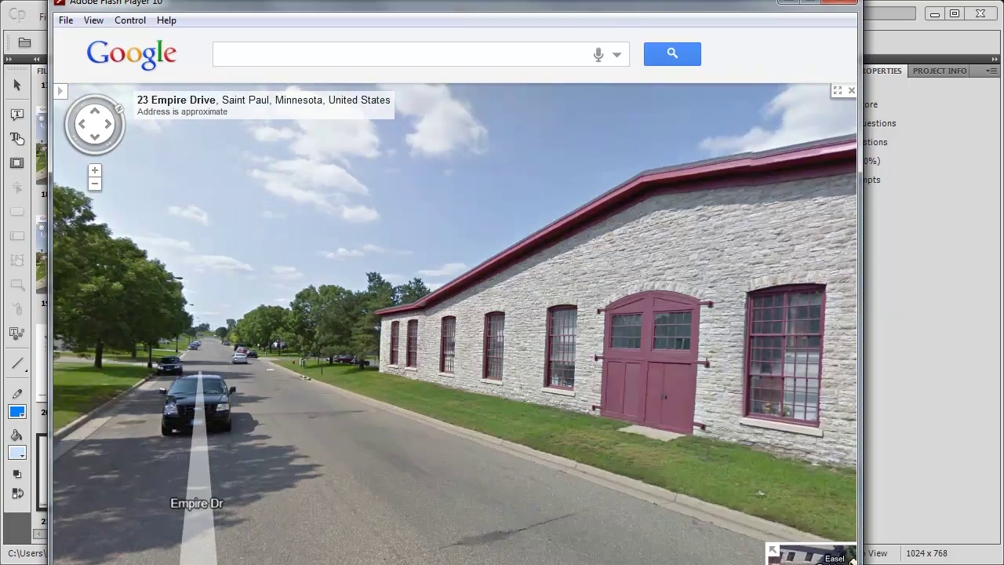
{"action": "left_click", "coordinate": [506, 439]}
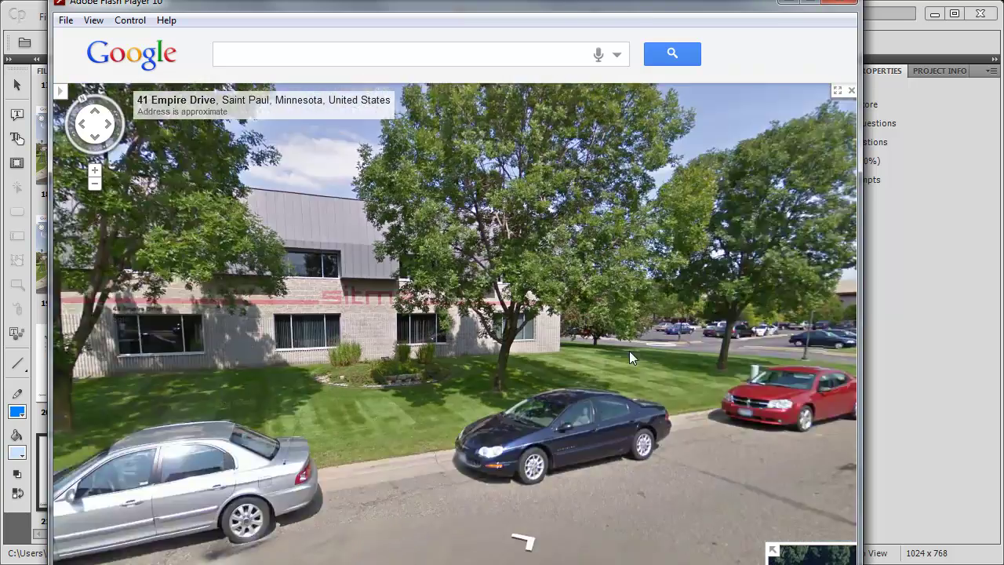
{"action": "left_click_drag", "start_coordinate": [630, 350], "coordinate": [405, 387]}
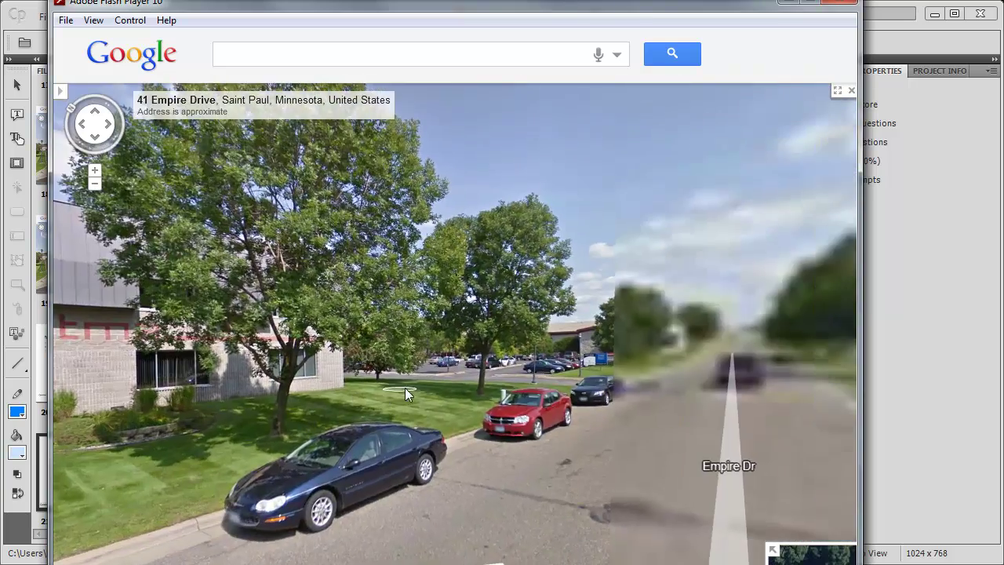
{"action": "left_click", "coordinate": [496, 456]}
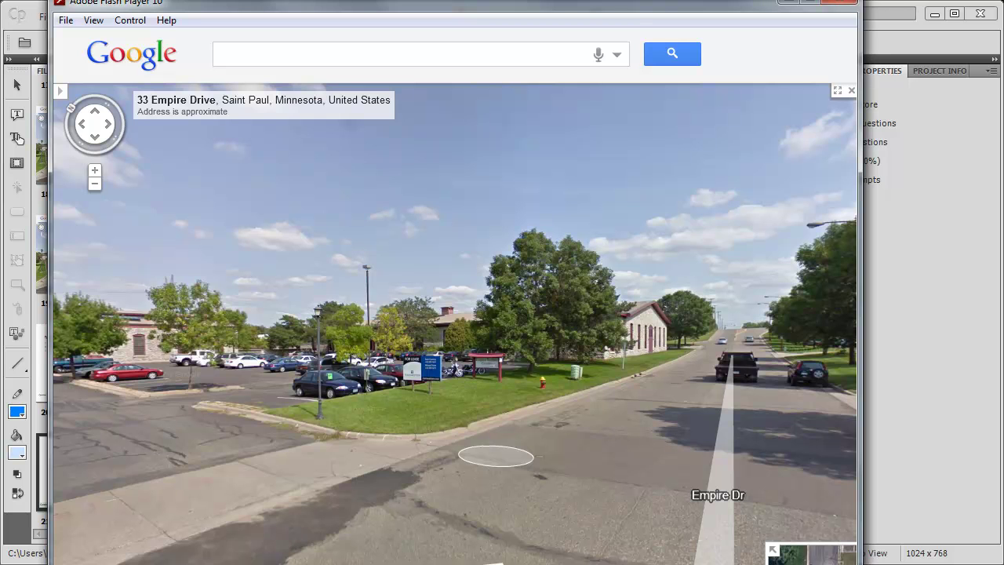
{"action": "left_click_drag", "start_coordinate": [496, 456], "coordinate": [616, 466]}
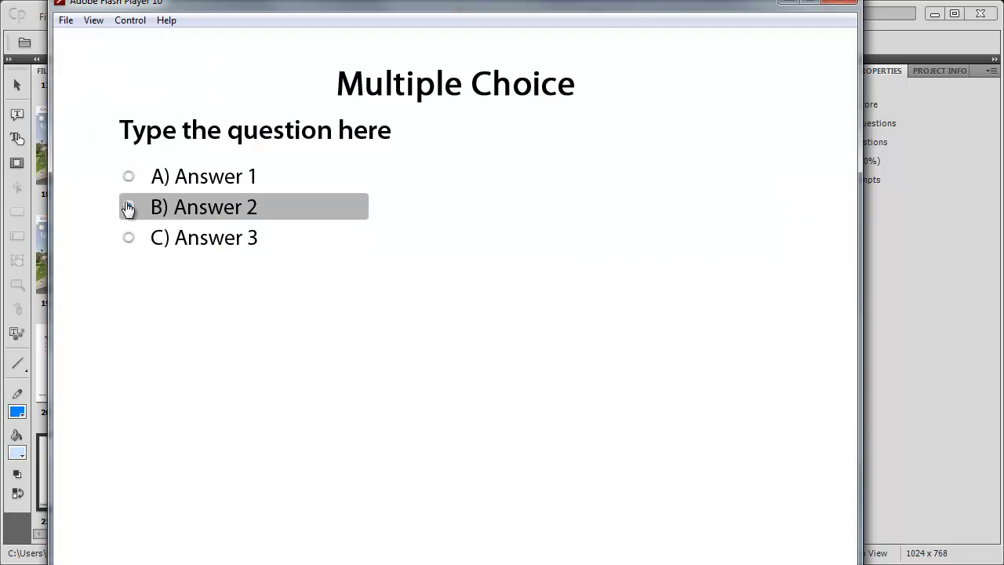
- Answer B) Answer 2 in the quiz, close the preview, and minimize Captivate
{"action": "left_click", "coordinate": [128, 208]}
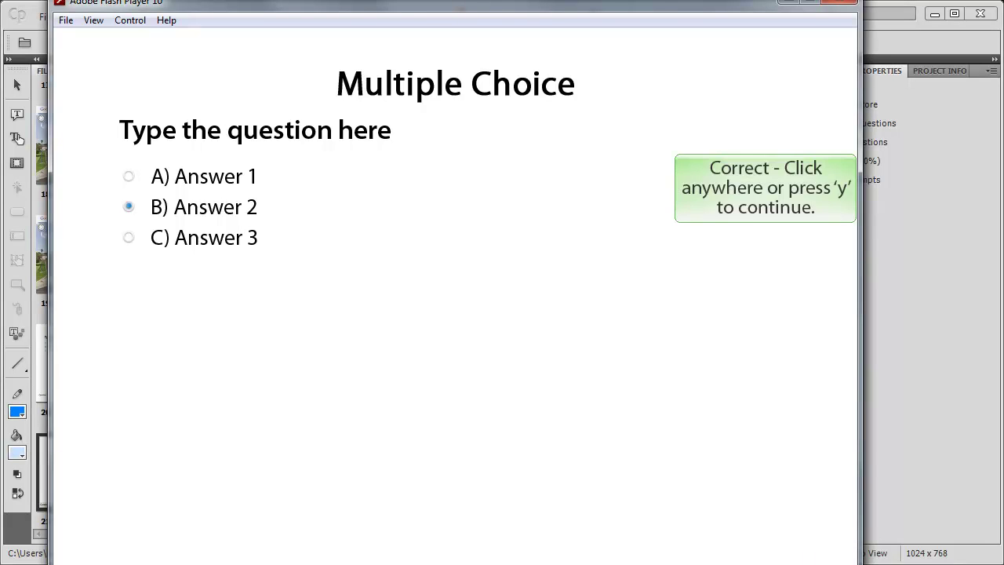
{"action": "left_click", "coordinate": [704, 459]}
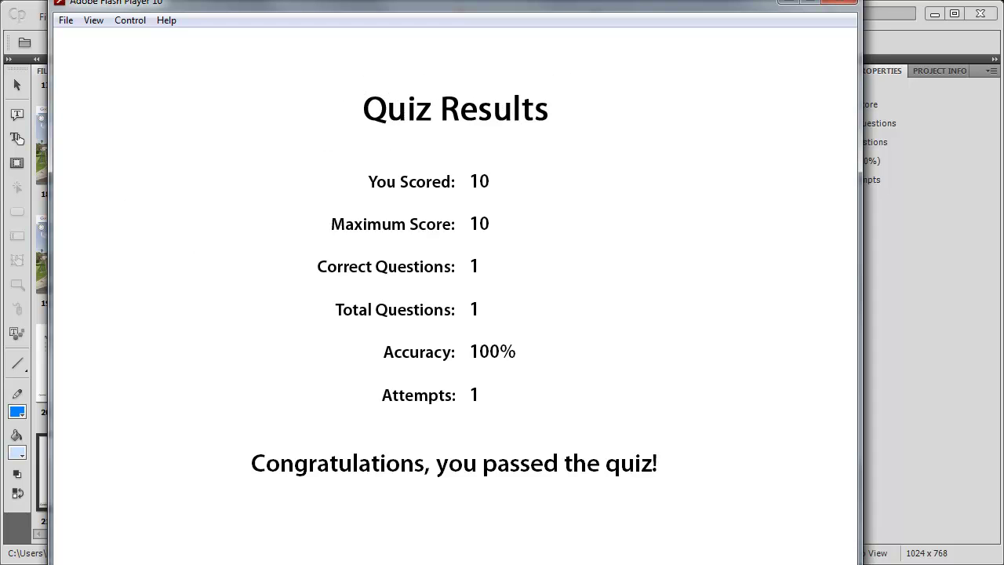
{"action": "left_click", "coordinate": [848, 3]}
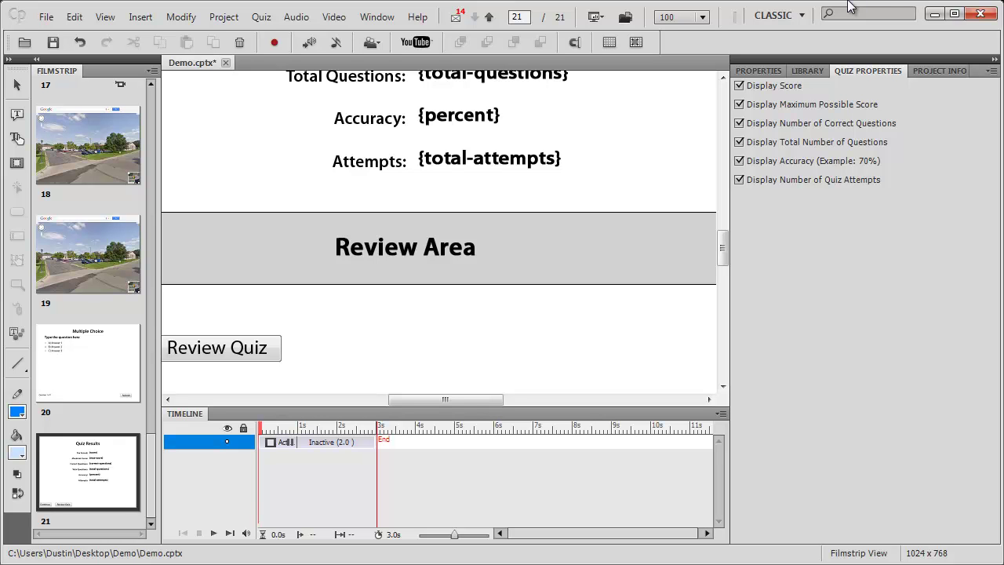
{"action": "left_click", "coordinate": [936, 14]}
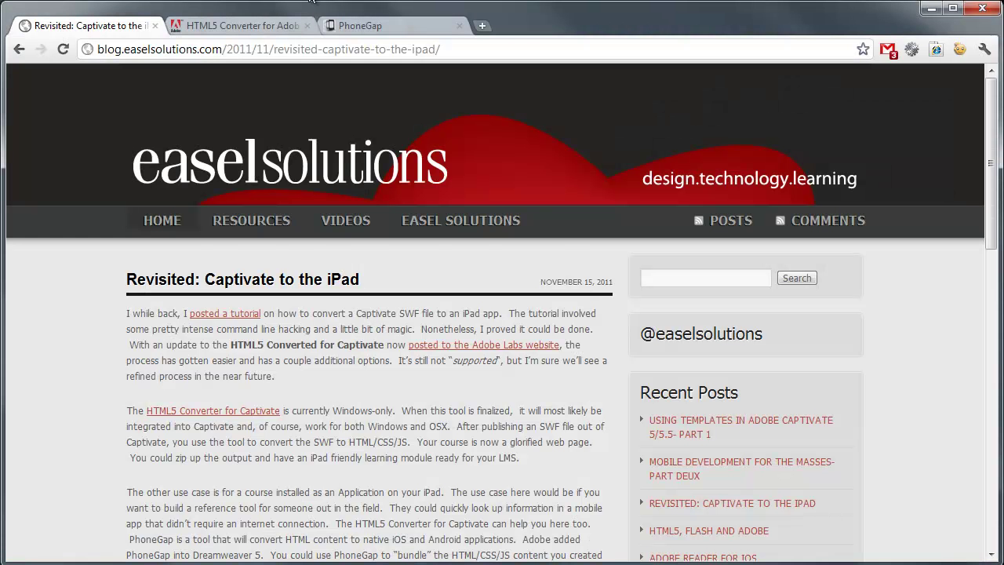
- Switch to the Adobe Labs HTML5 Converter page in Chrome and scroll to its Getting Started steps
{"action": "key", "text": "ctrl+Tab"}
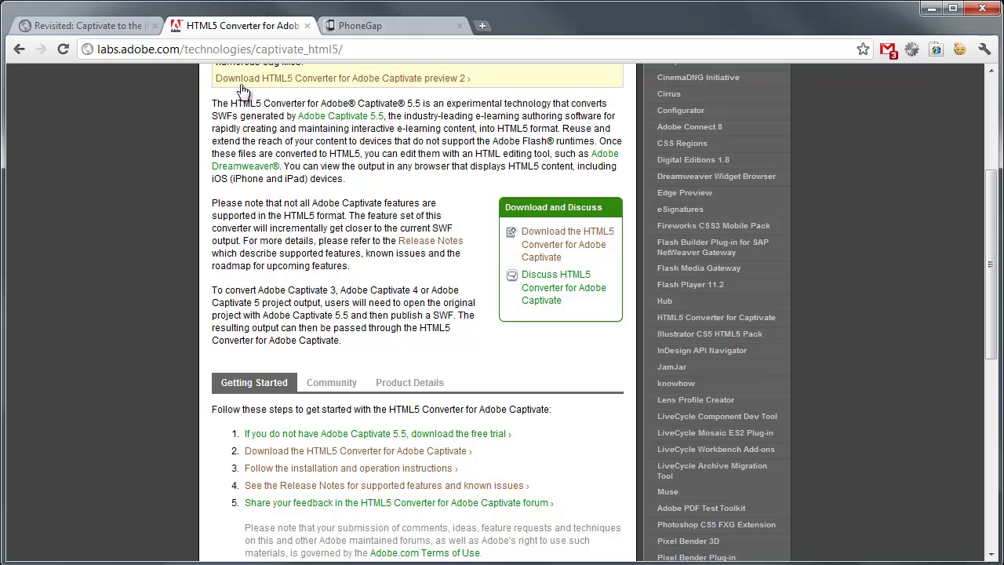
{"action": "scroll", "coordinate": [175, 169], "scroll_direction": "up", "scroll_amount": 3}
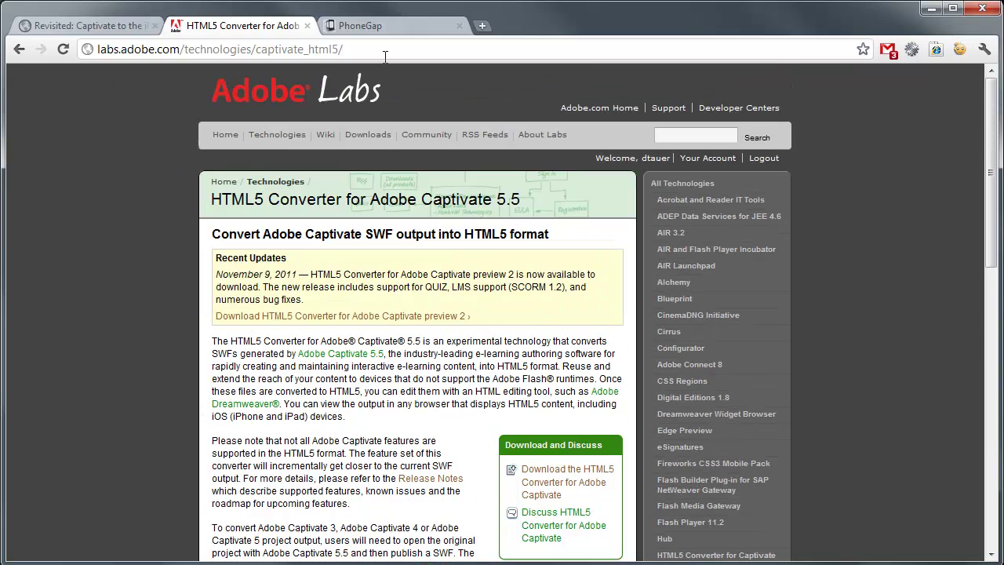
{"action": "scroll", "coordinate": [187, 252], "scroll_direction": "down", "scroll_amount": 2}
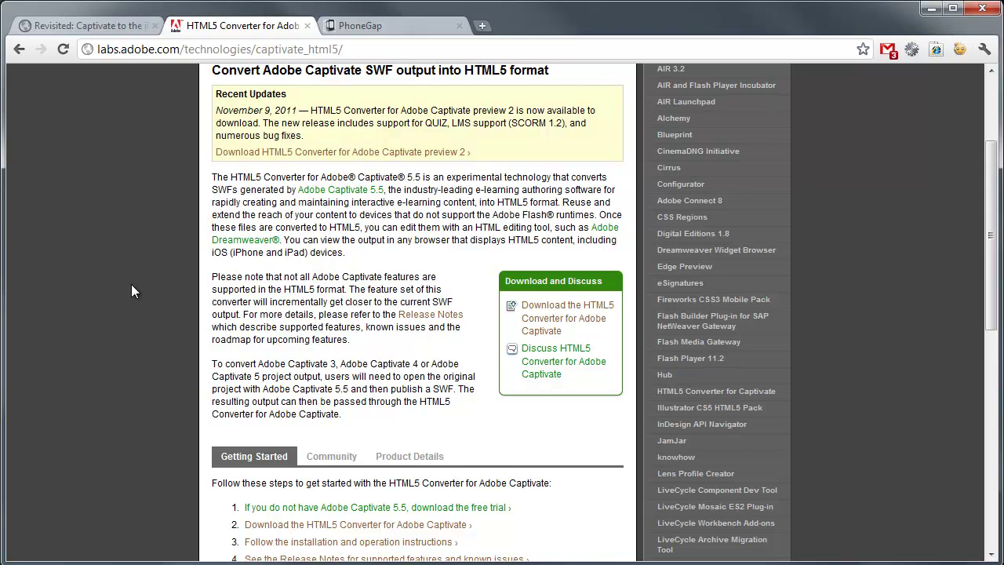
{"action": "scroll", "coordinate": [131, 286], "scroll_direction": "down", "scroll_amount": 3}
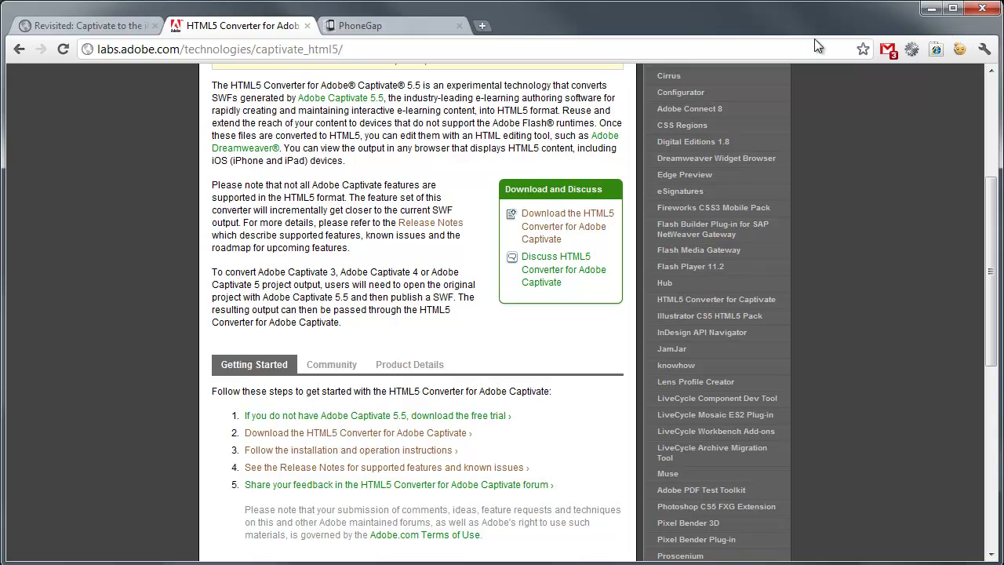
- Load Demo.swf into the SWF to HTML5 Converter and convert it with the Apple iPad preset
{"action": "left_click", "coordinate": [935, 9]}
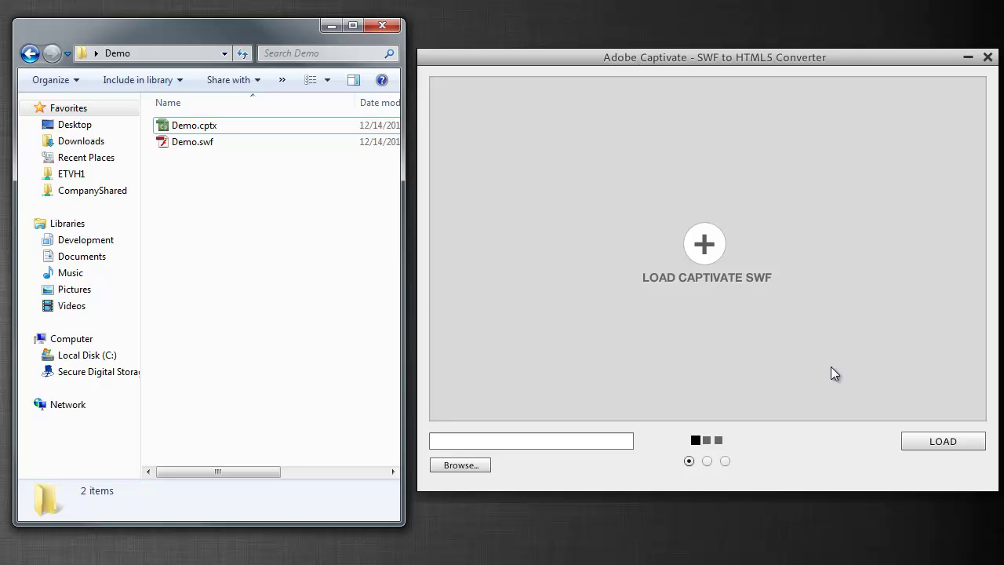
{"action": "left_click", "coordinate": [951, 440]}
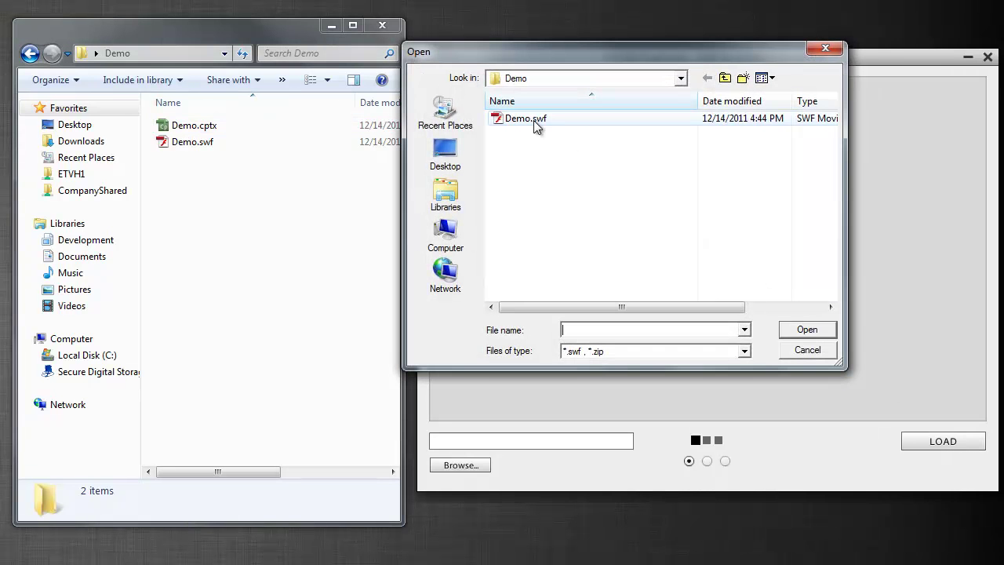
{"action": "double_click", "coordinate": [534, 121]}
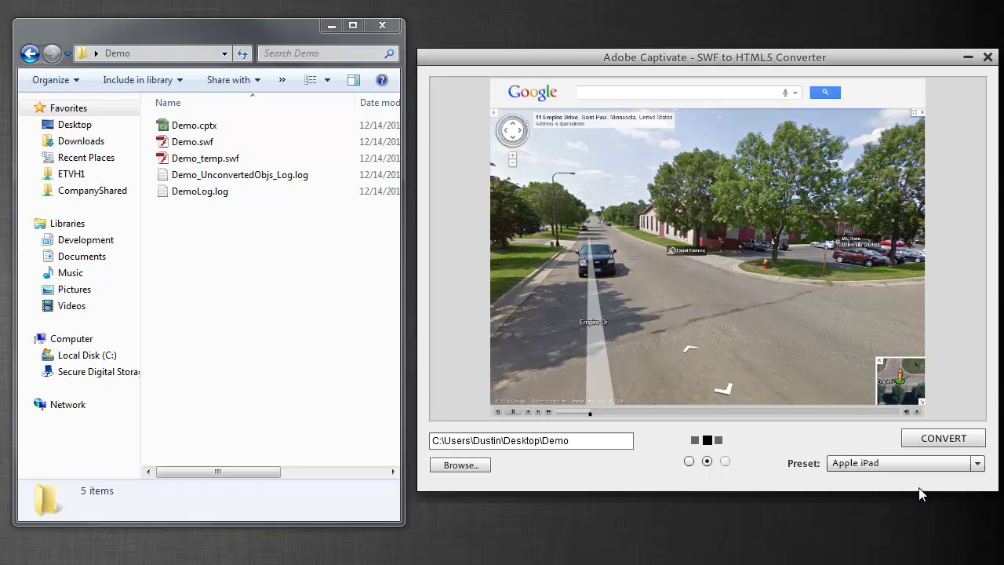
{"action": "left_click", "coordinate": [942, 439]}
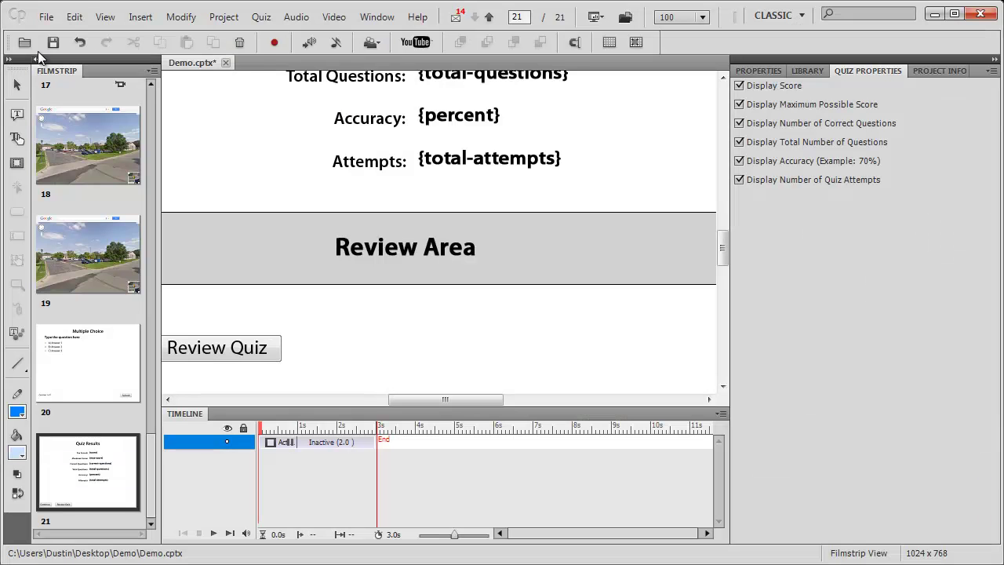
- Check the Apple iPad 1024 x 768 size in the New Blank Project dialog, cancel, and minimize Captivate
{"action": "left_click", "coordinate": [46, 17]}
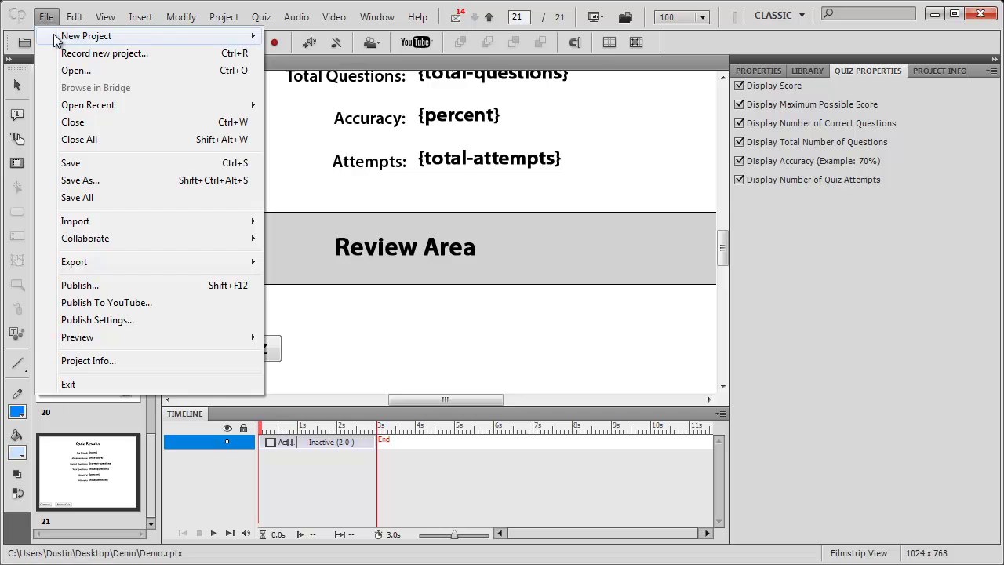
{"action": "mouse_move", "coordinate": [159, 37]}
{"action": "left_click", "coordinate": [290, 36]}
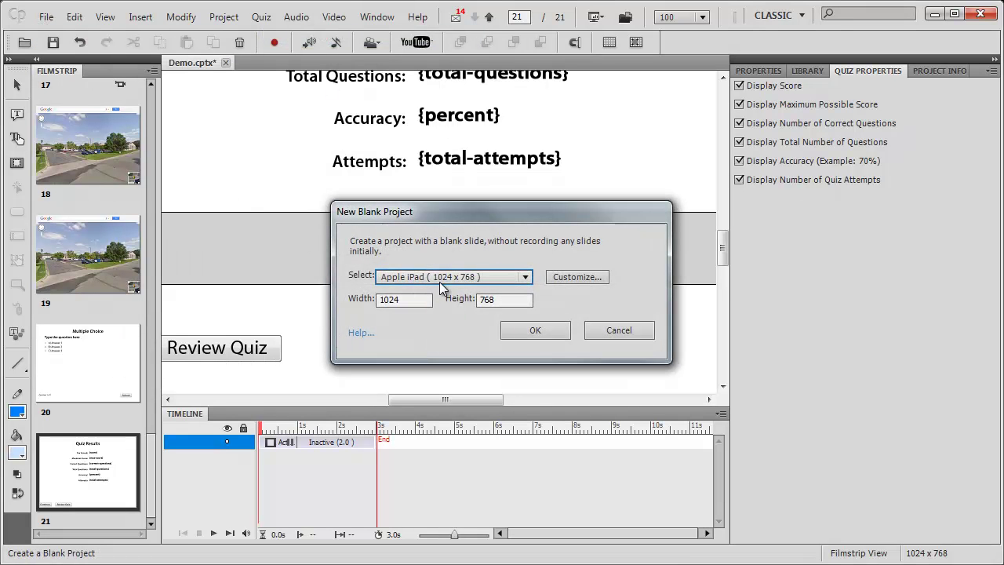
{"action": "left_click", "coordinate": [528, 276]}
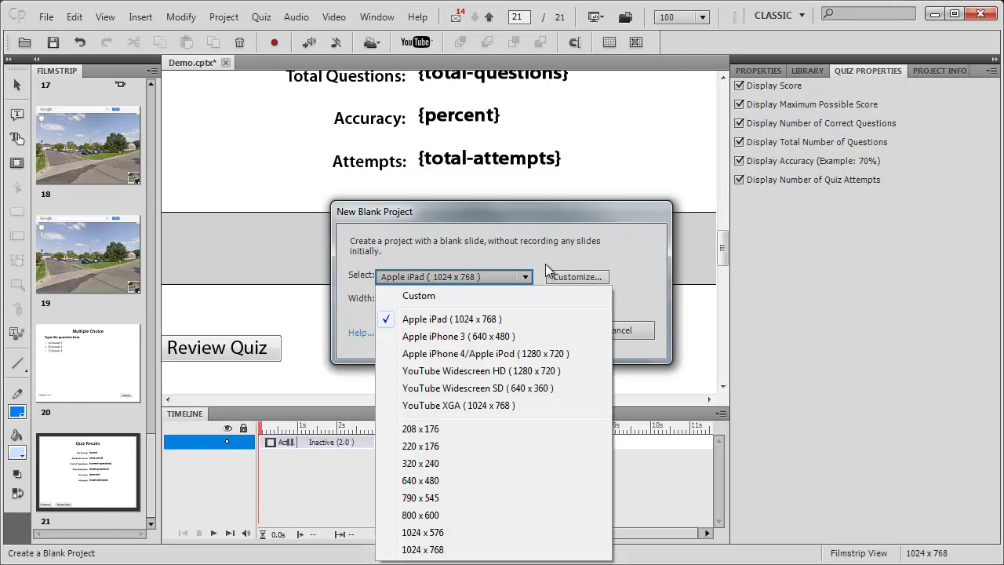
{"action": "left_click", "coordinate": [560, 254]}
{"action": "left_click", "coordinate": [627, 328]}
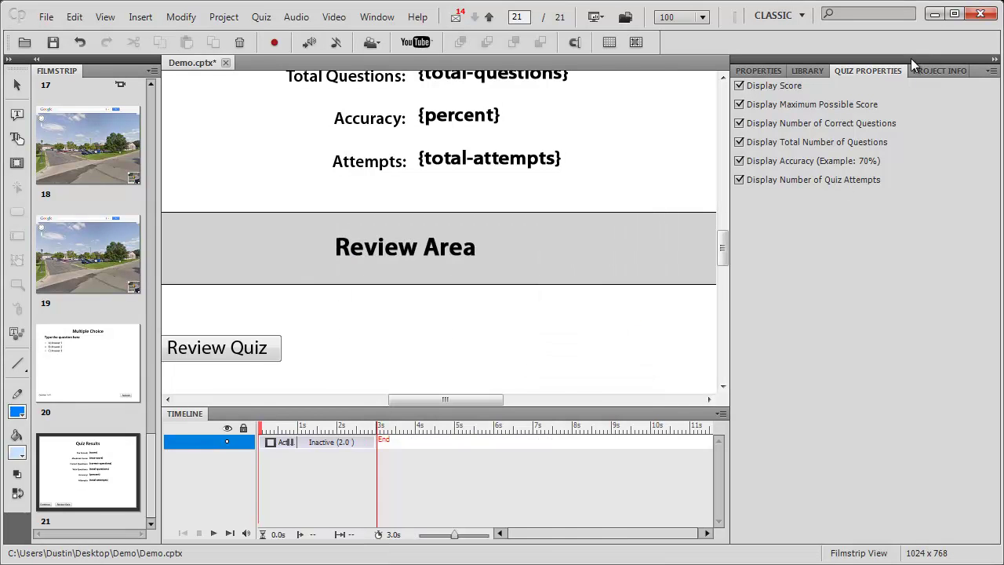
{"action": "left_click", "coordinate": [934, 14]}
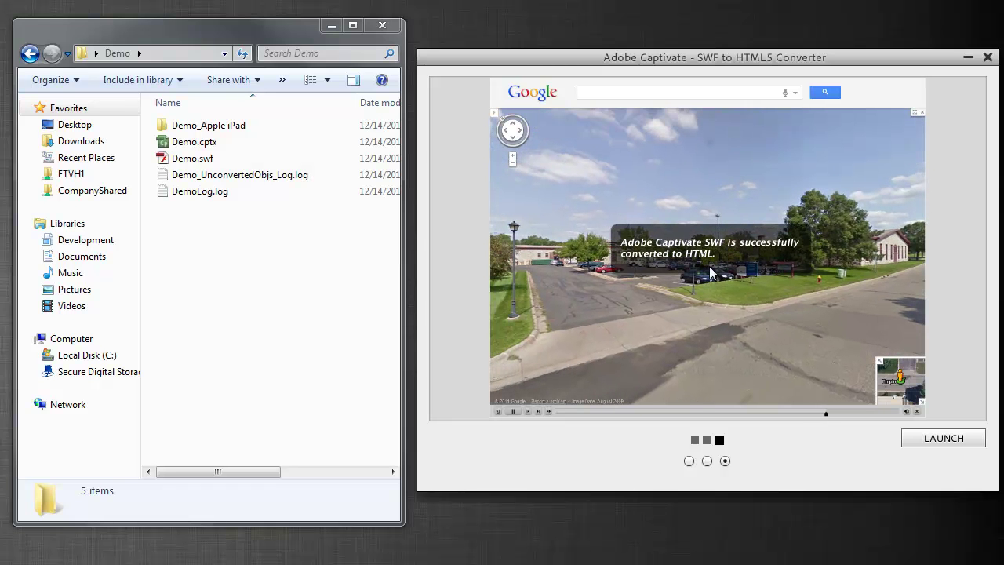
- Close the converter and open Demo_HTML.html from the Demo_Apple iPad folder in Chrome
{"action": "left_click", "coordinate": [987, 57]}
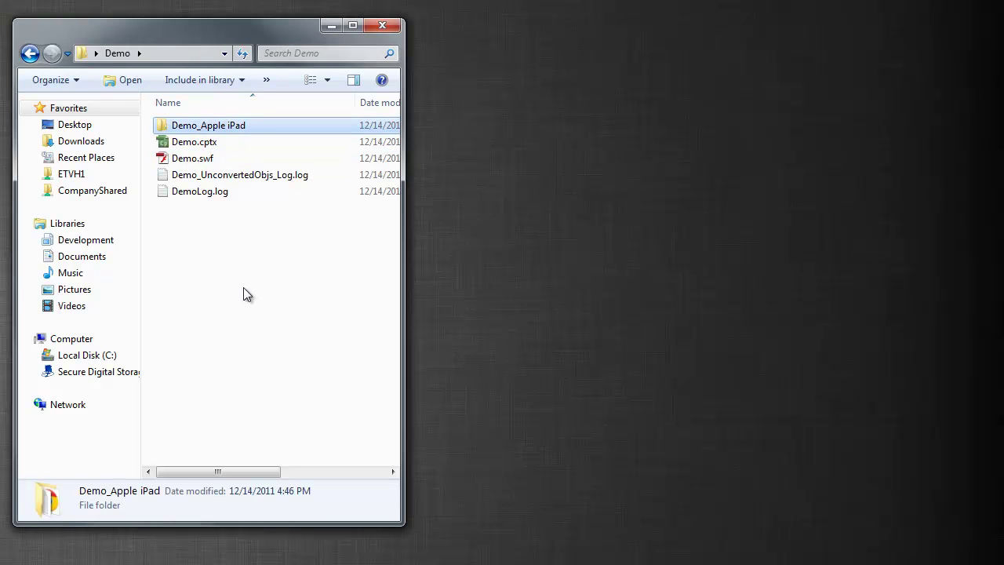
{"action": "double_click", "coordinate": [245, 125]}
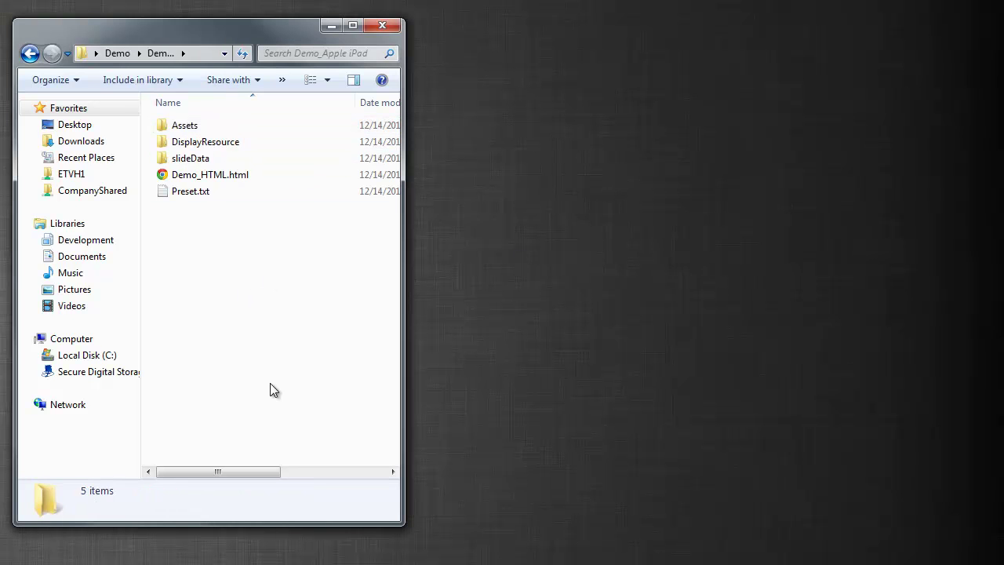
{"action": "double_click", "coordinate": [227, 175]}
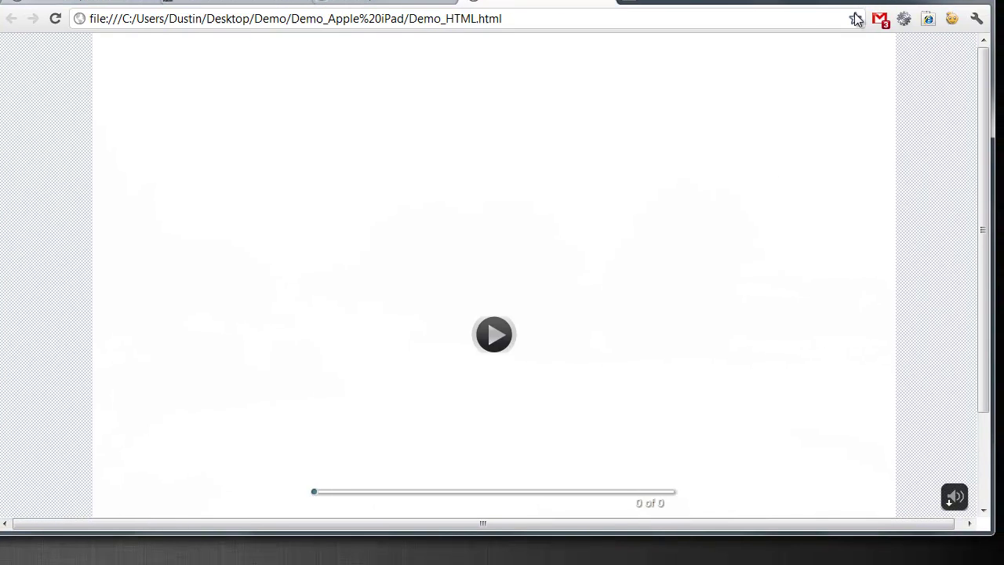
- Play the HTML5 course, submit B) Answer 2 on the quiz, and dismiss the correct feedback
{"action": "left_click", "coordinate": [505, 341]}
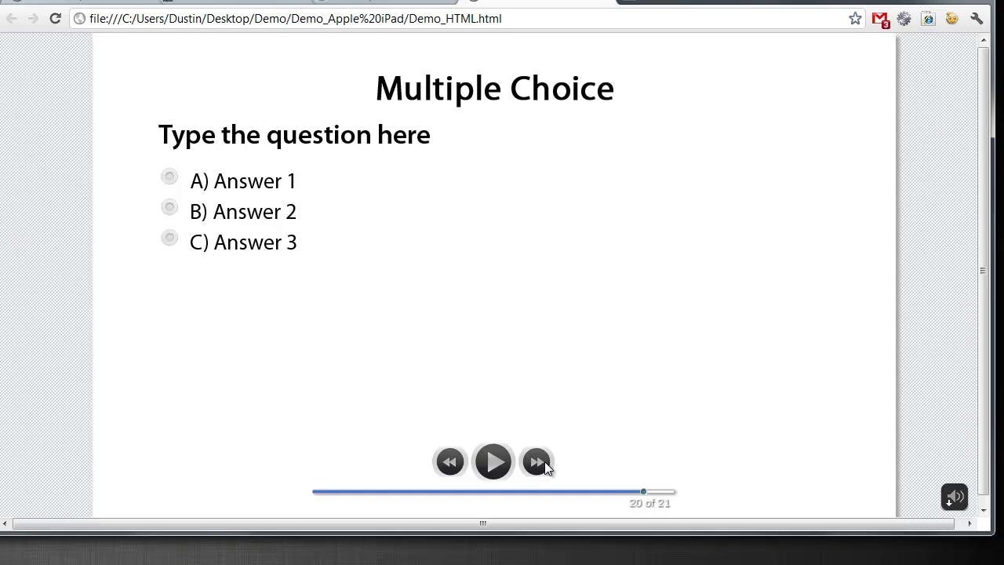
{"action": "left_click", "coordinate": [169, 207]}
{"action": "left_click_drag", "start_coordinate": [896, 534], "coordinate": [896, 564]}
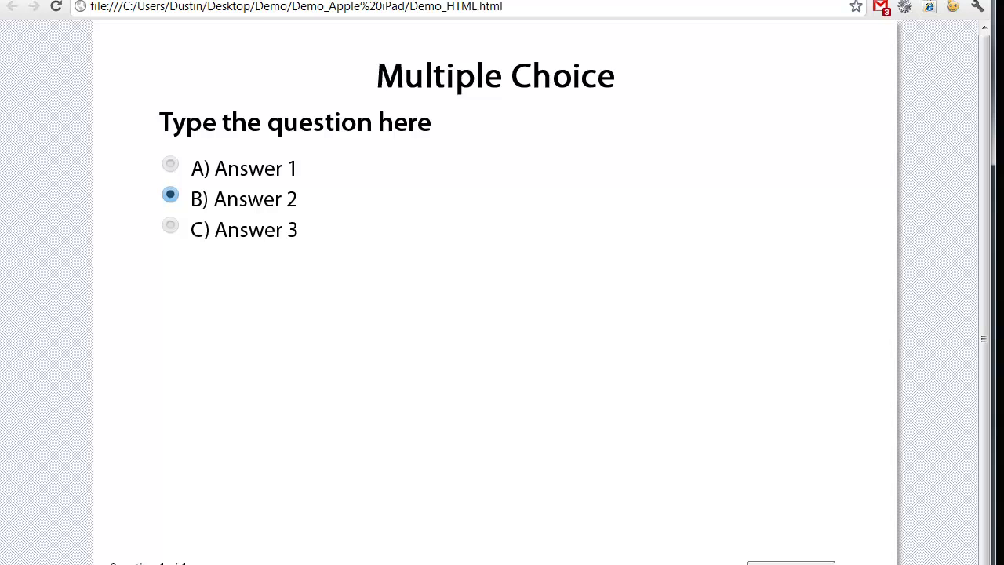
{"action": "key", "text": "Return"}
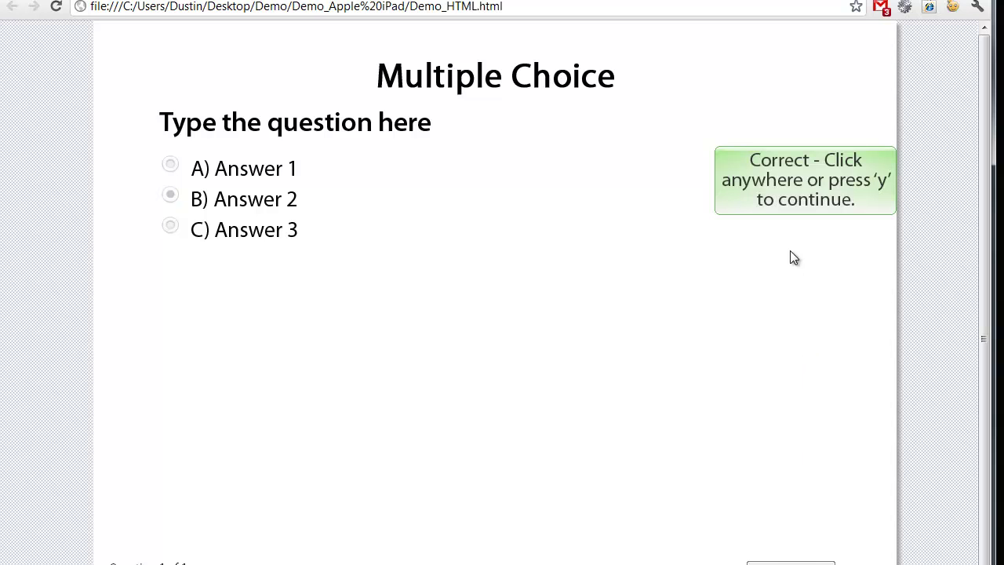
{"action": "left_click", "coordinate": [433, 446]}
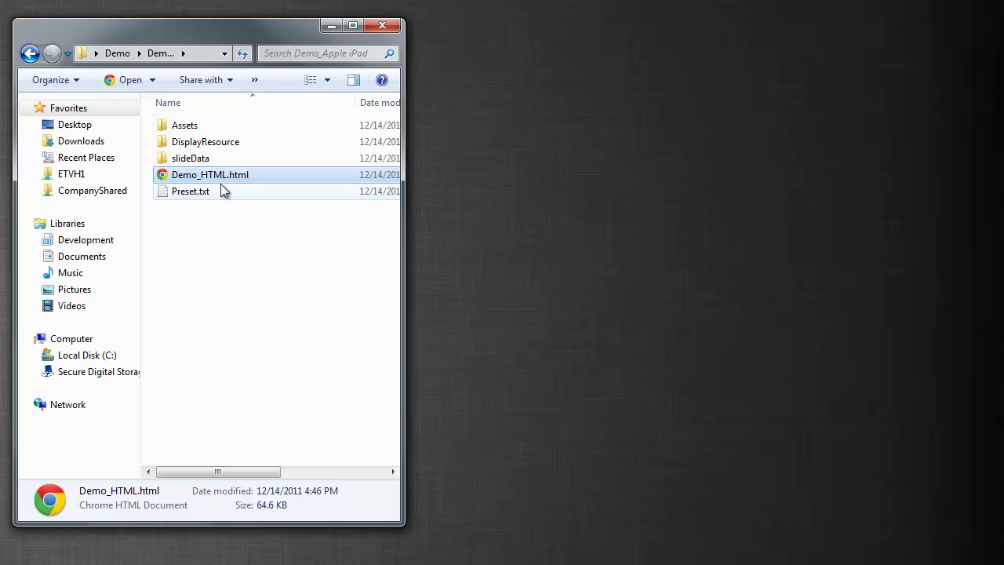
- Replace the Demo_HTML part of the file name with 'index' so it becomes index.html
{"action": "left_click", "coordinate": [224, 178]}
{"action": "left_click", "coordinate": [226, 175]}
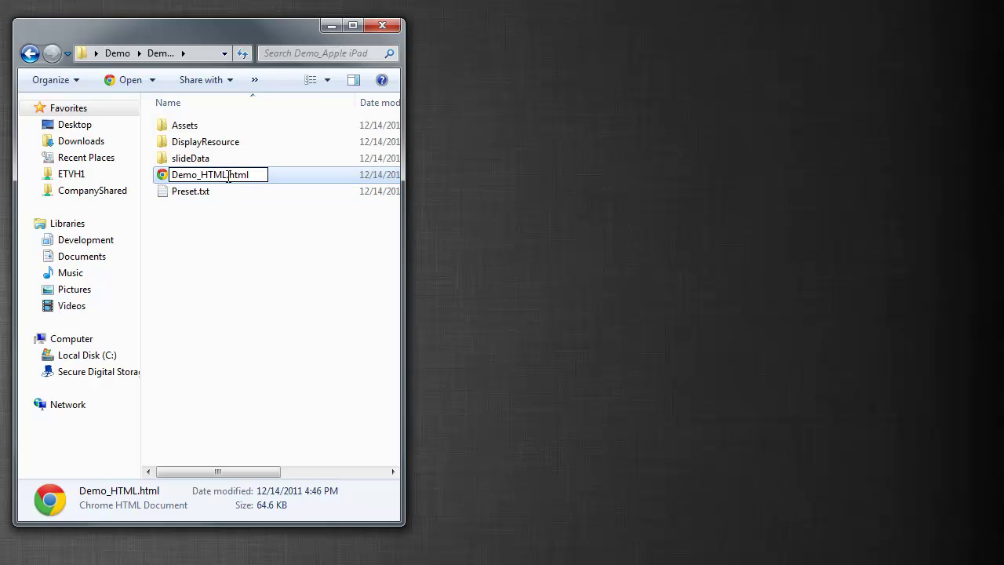
{"action": "left_click_drag", "start_coordinate": [226, 175], "coordinate": [162, 208]}
{"action": "type", "text": "index"}
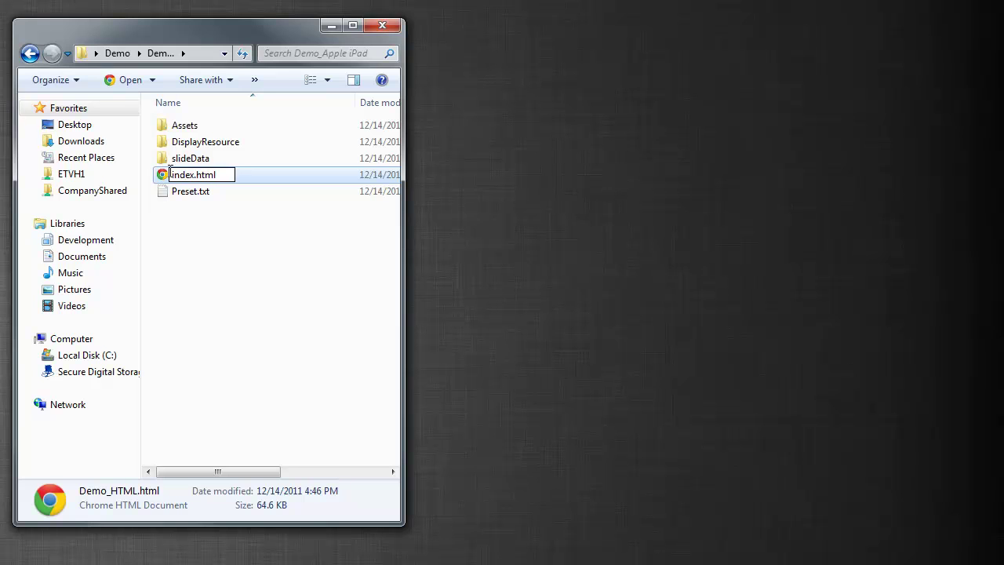
{"action": "left_click", "coordinate": [206, 261]}
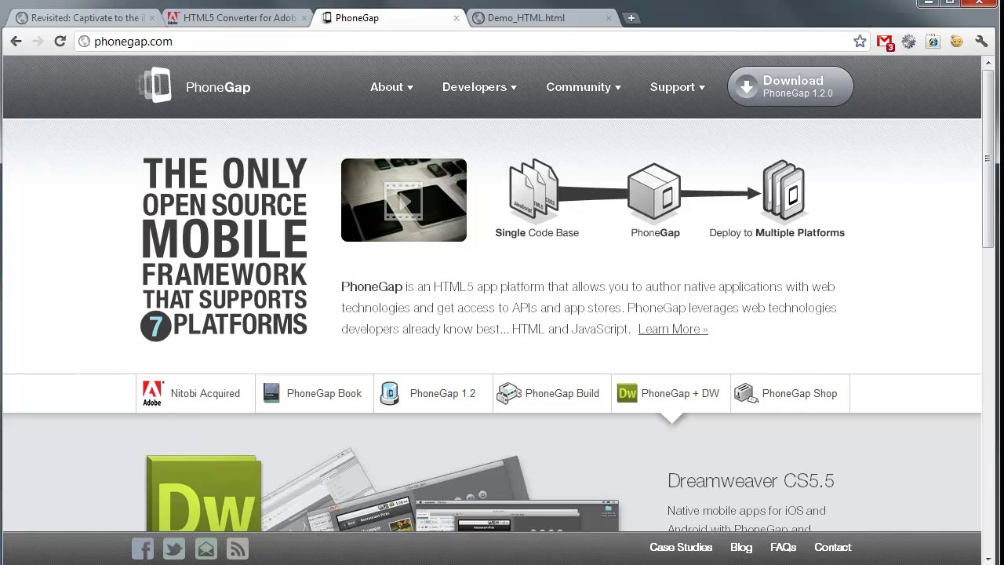
- Scroll down phonegap.com and bring up the PhoneGap Build slide in the feature carousel
{"action": "scroll", "coordinate": [502, 293], "scroll_direction": "down", "scroll_amount": 2}
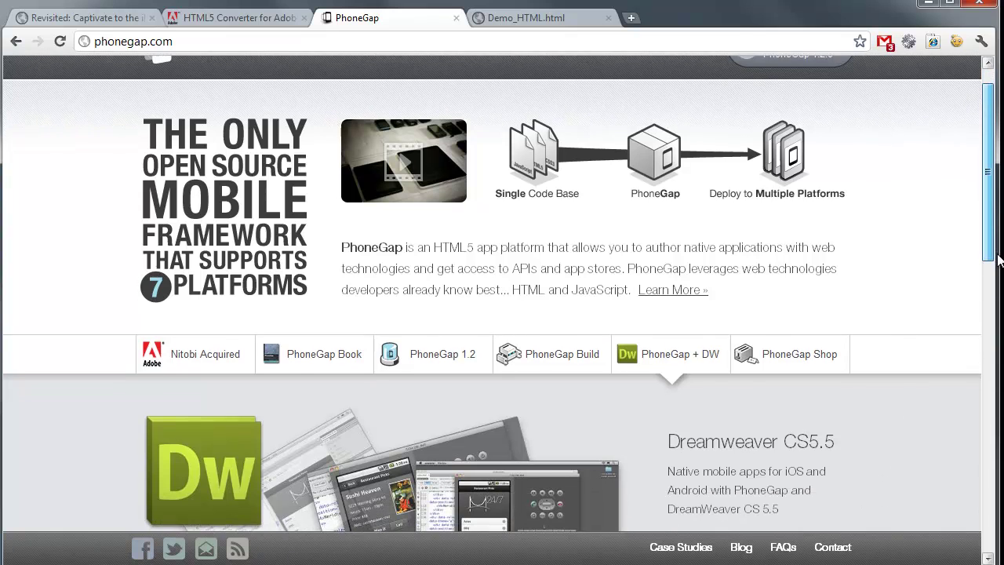
{"action": "scroll", "coordinate": [502, 293], "scroll_direction": "down", "scroll_amount": 1}
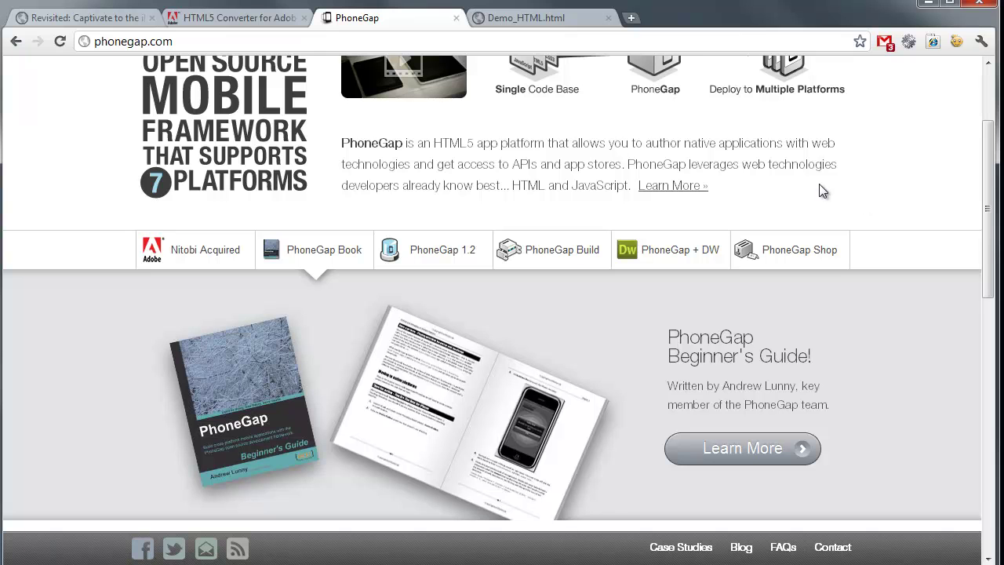
{"action": "left_click", "coordinate": [579, 249]}
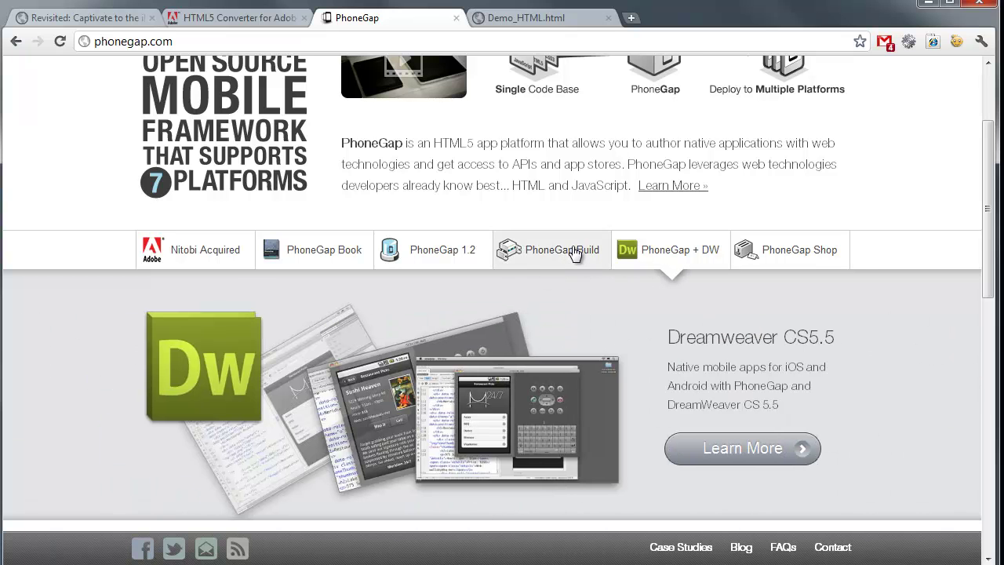
{"action": "left_click", "coordinate": [577, 251]}
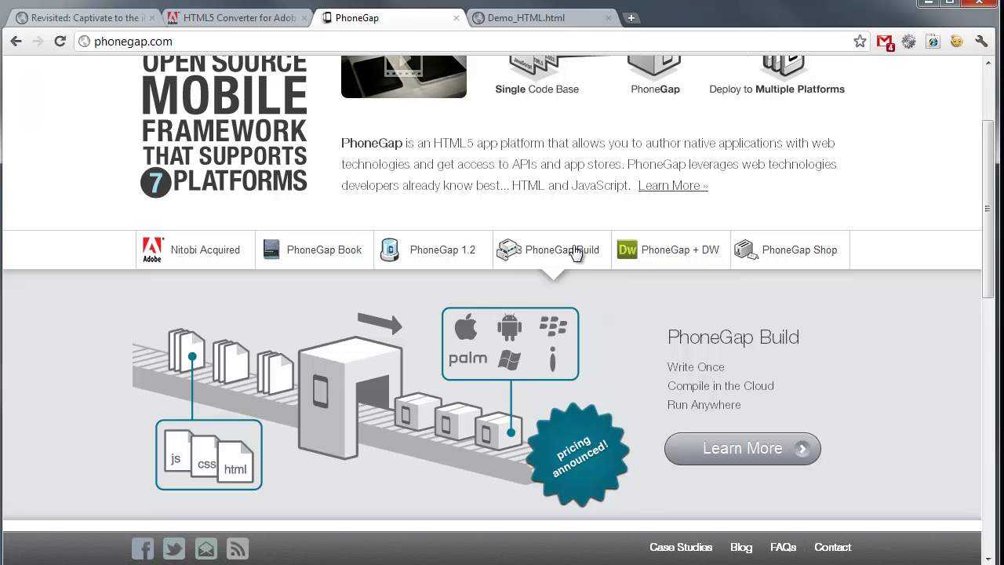
- Go to build.phonegap.com, sign in, and scroll to the Create a new application form
{"action": "left_click", "coordinate": [736, 447]}
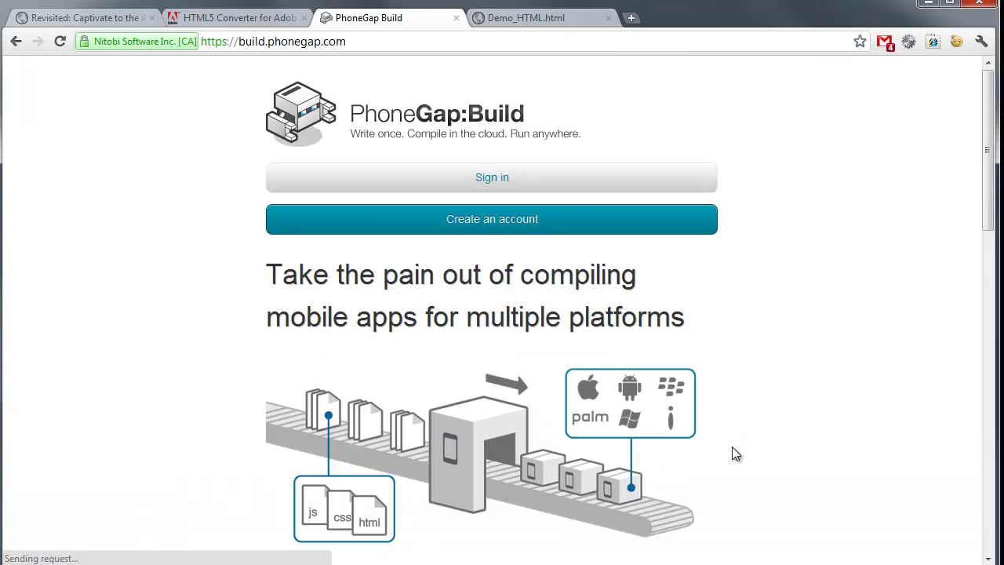
{"action": "left_click", "coordinate": [568, 181]}
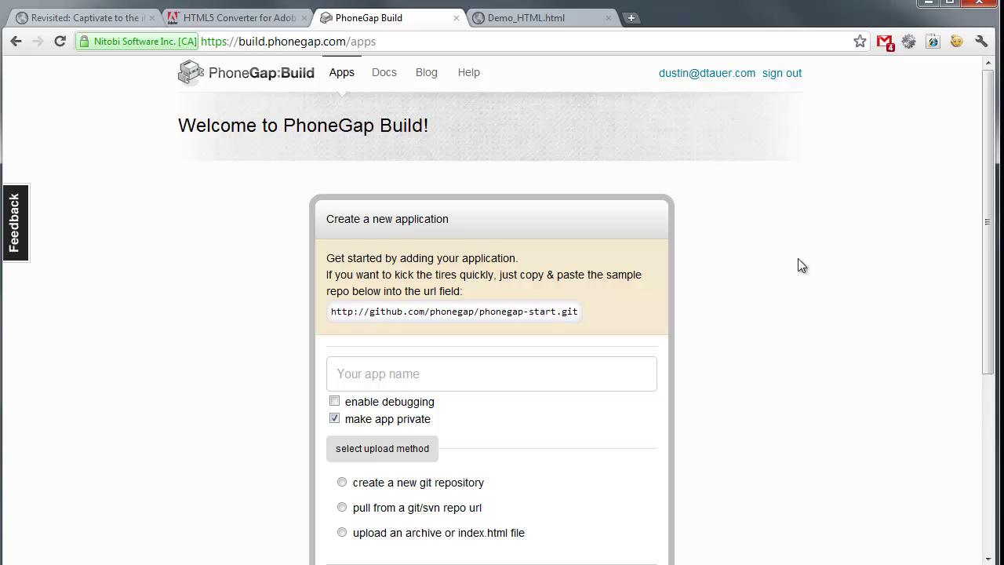
{"action": "scroll", "coordinate": [855, 326], "scroll_direction": "down", "scroll_amount": 3}
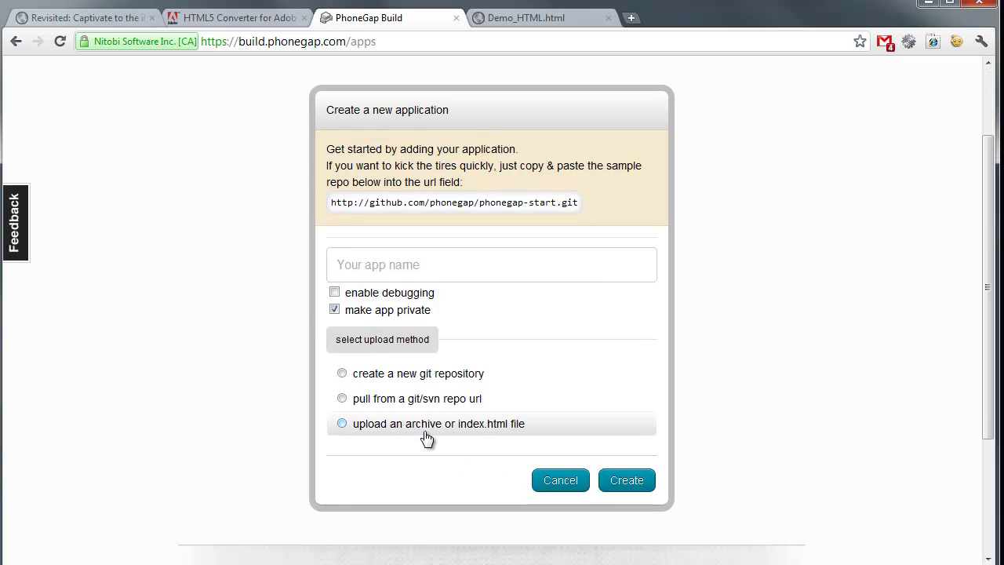
- Zip the Demo_Apple iPad folder into Demo_Apple iPad.zip in the parent Demo folder
{"action": "left_click", "coordinate": [928, 4]}
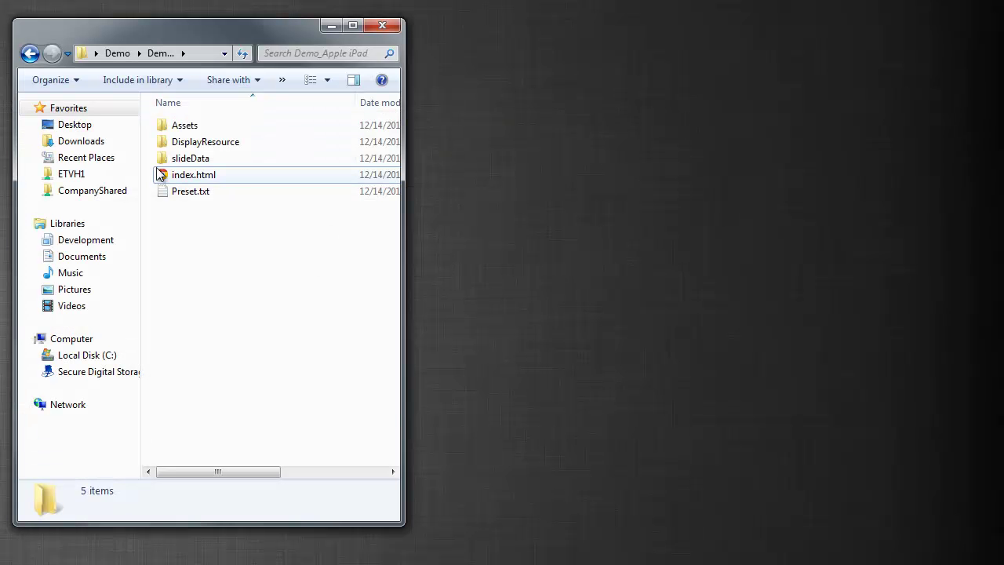
{"action": "left_click", "coordinate": [118, 53]}
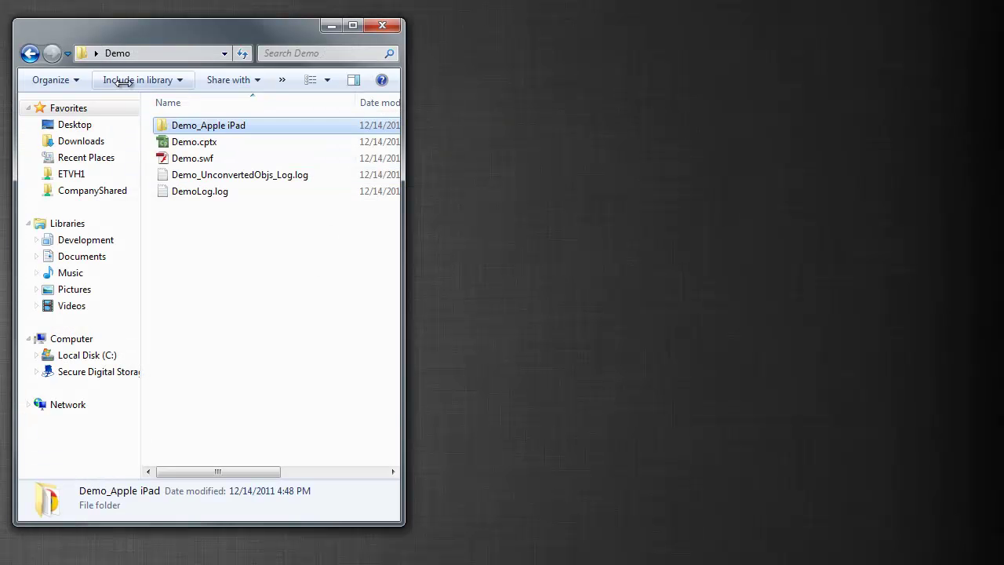
{"action": "right_click", "coordinate": [202, 127]}
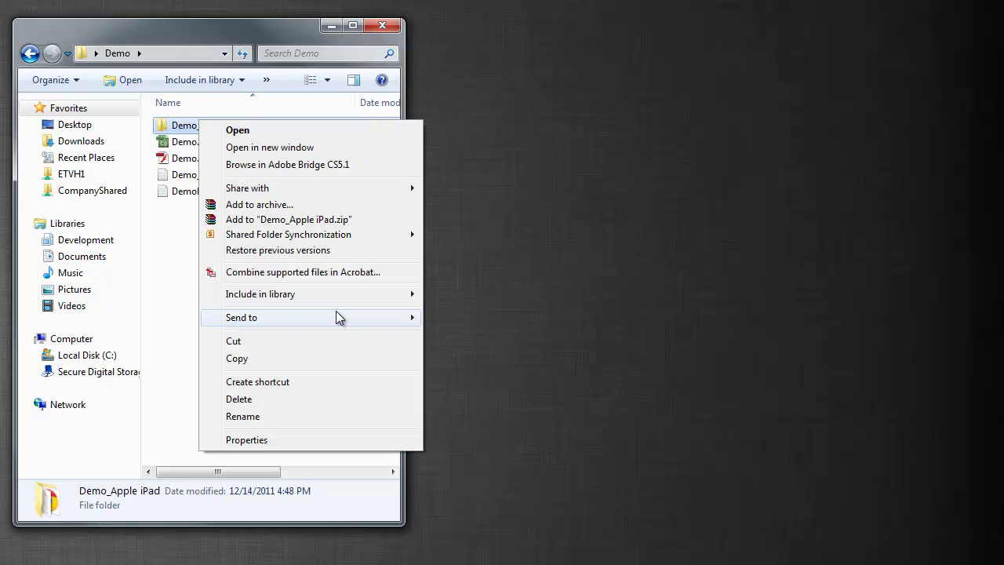
{"action": "mouse_move", "coordinate": [335, 316]}
{"action": "left_click", "coordinate": [467, 332]}
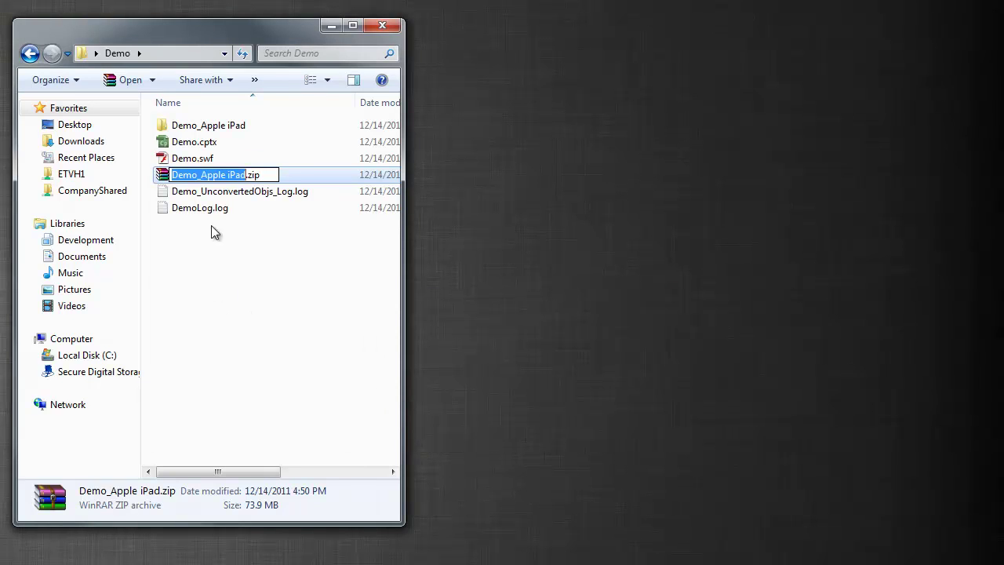
{"action": "left_click", "coordinate": [212, 224]}
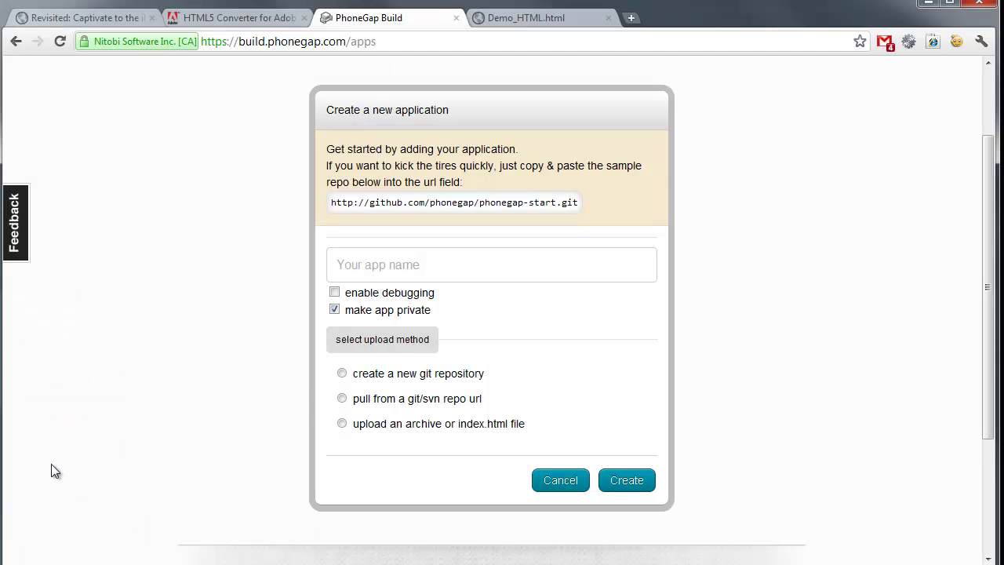
- Upload Demo_Apple iPad.zip as the archive, name the app 'Demo App' and create it
{"action": "left_click", "coordinate": [346, 427]}
{"action": "left_click", "coordinate": [361, 447]}
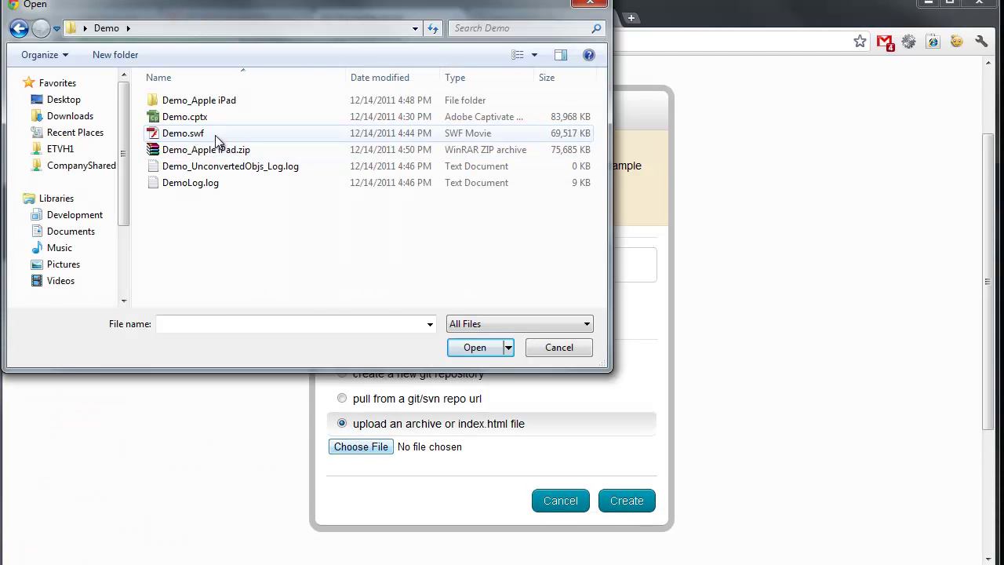
{"action": "left_click", "coordinate": [206, 149]}
{"action": "left_click", "coordinate": [502, 347]}
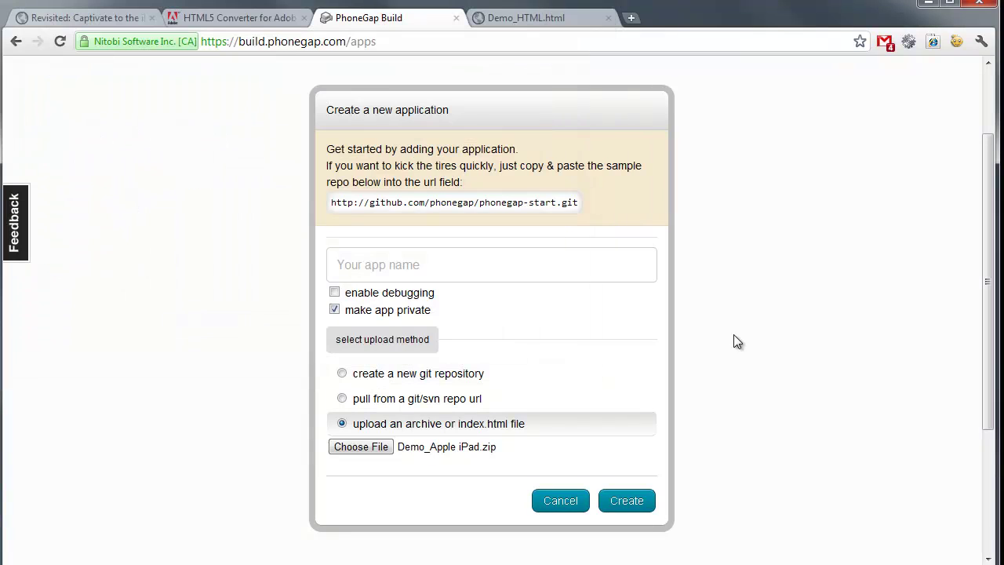
{"action": "left_click", "coordinate": [382, 259]}
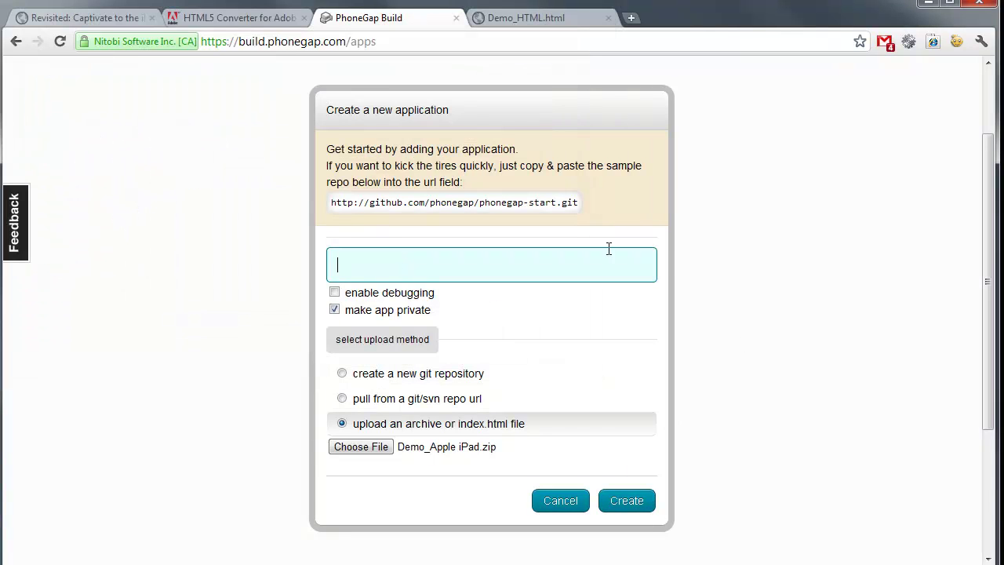
{"action": "type", "text": "Demo App"}
{"action": "left_click", "coordinate": [640, 506]}
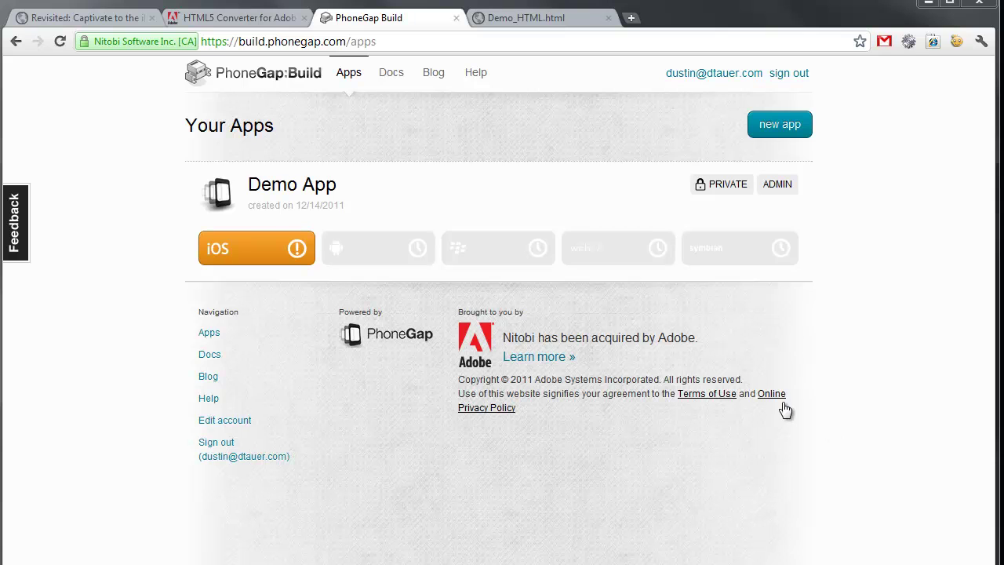
- Open the Demo App details page and go to its Edit settings
{"action": "left_click", "coordinate": [310, 189]}
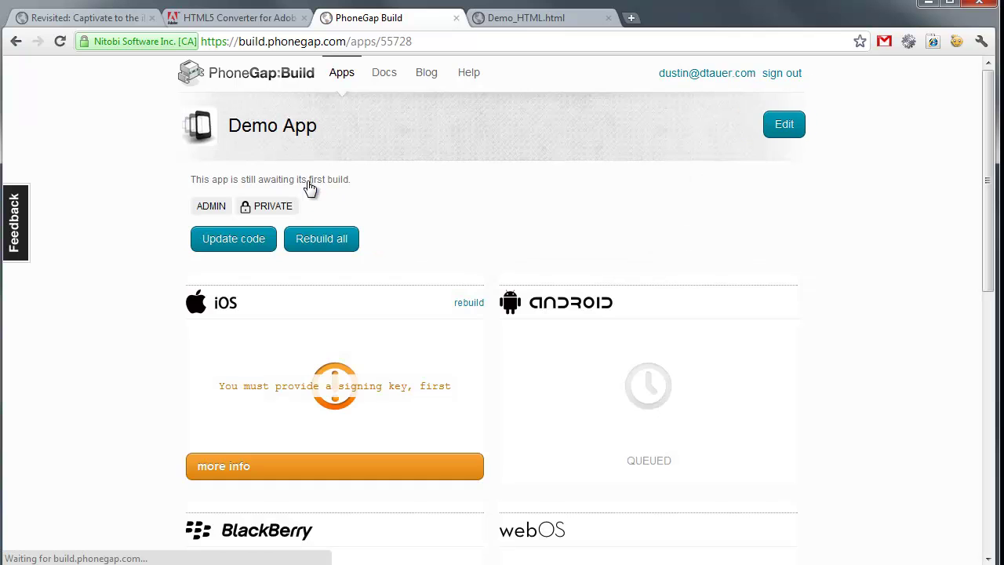
{"action": "left_click", "coordinate": [799, 128]}
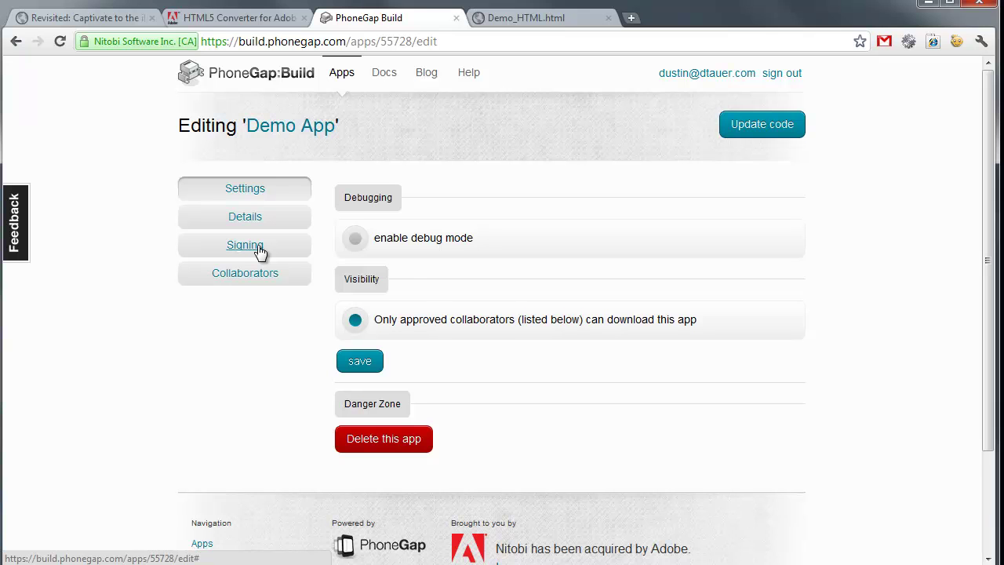
- On the Signing tab, set the iOS signing key to Demo App, cancelling the 'add a key' dialog
{"action": "left_click", "coordinate": [260, 251]}
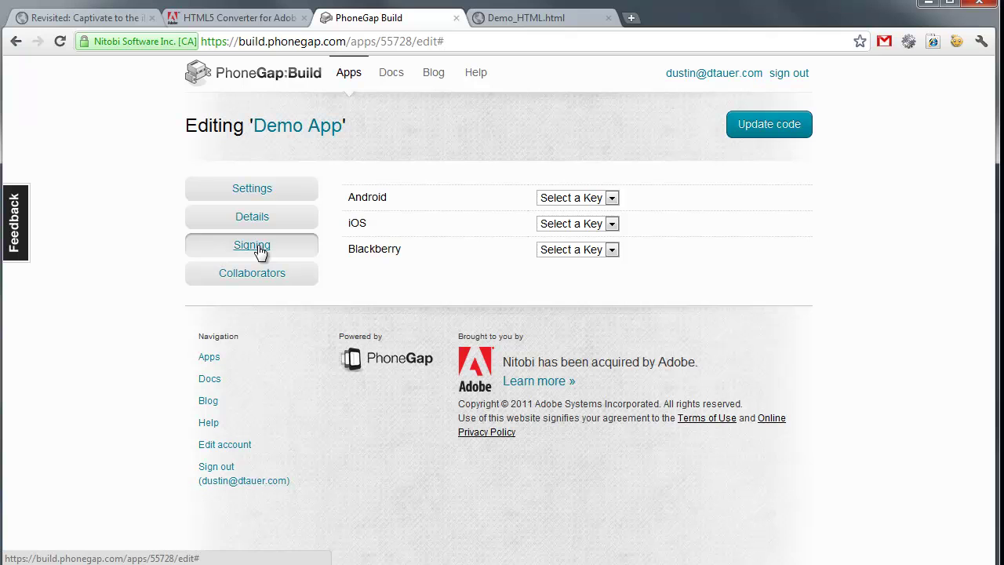
{"action": "left_click", "coordinate": [611, 224]}
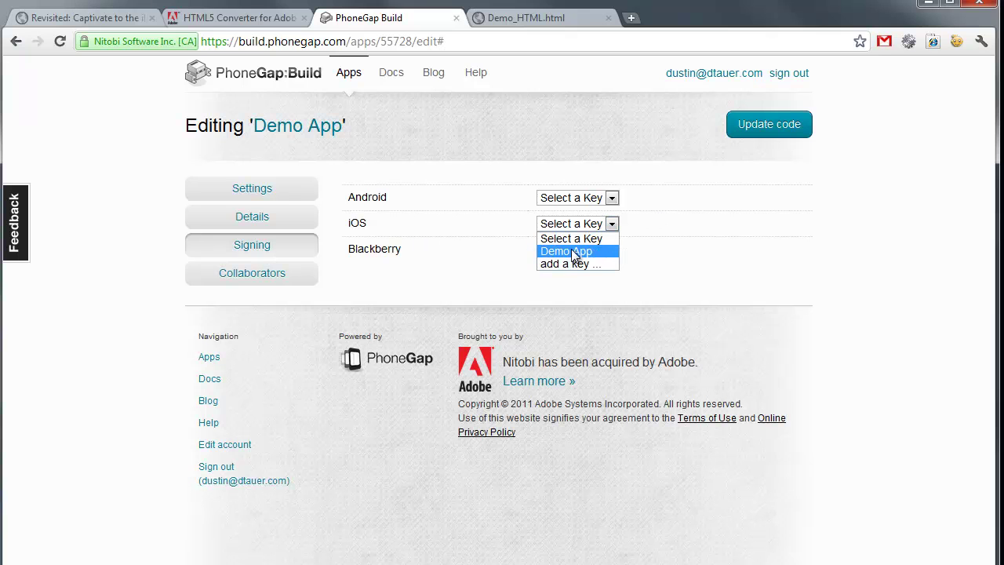
{"action": "left_click", "coordinate": [572, 251]}
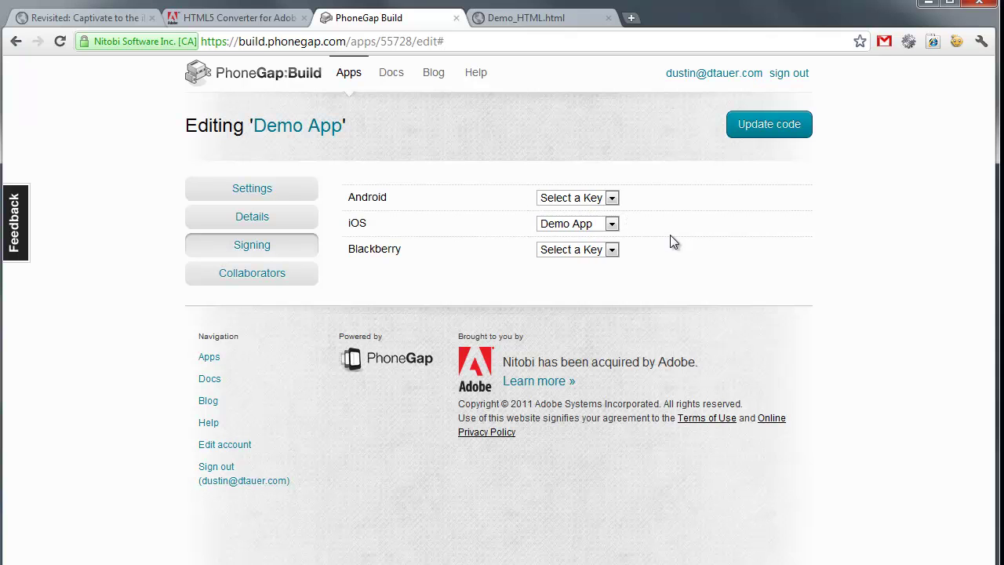
{"action": "left_click", "coordinate": [612, 224]}
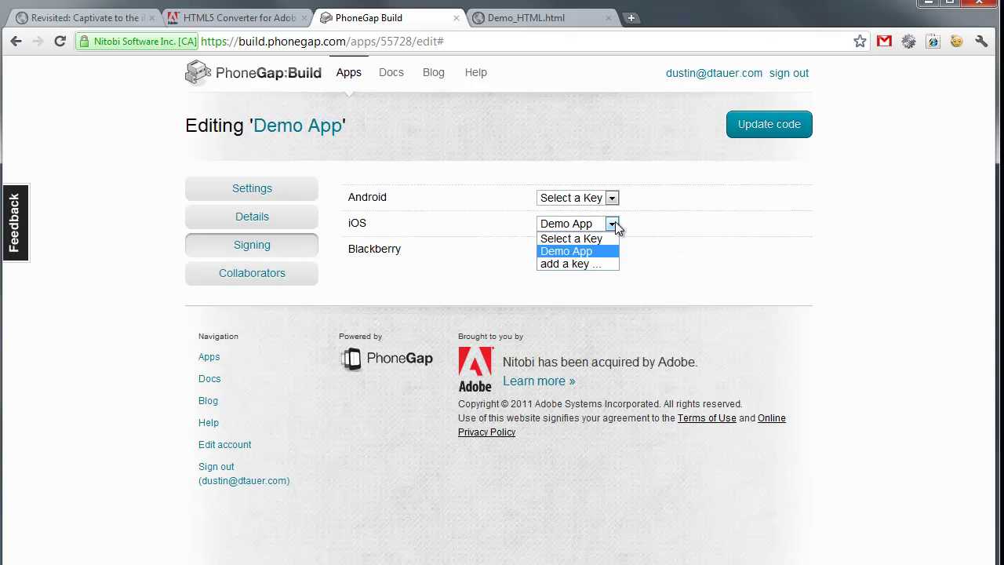
{"action": "left_click", "coordinate": [581, 263]}
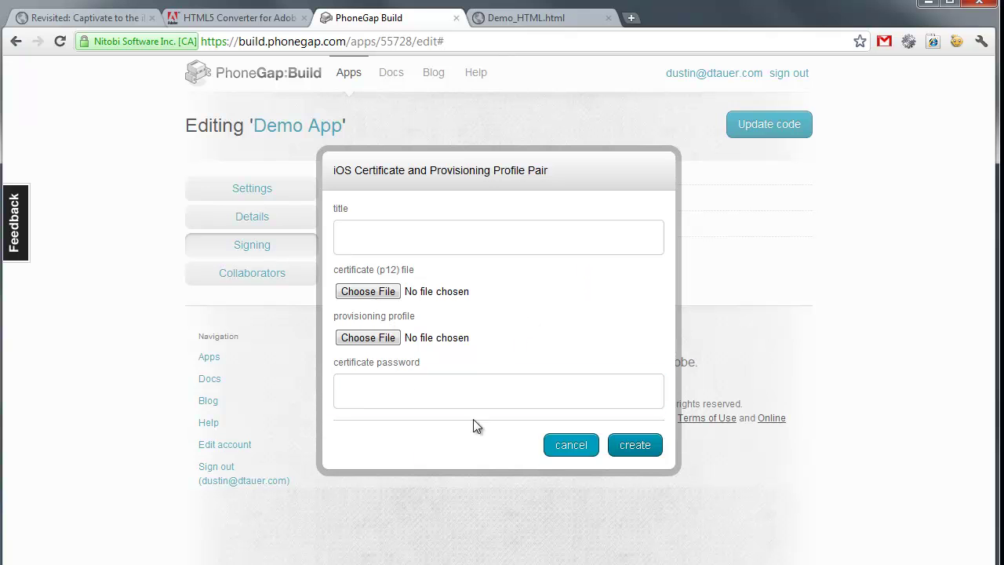
{"action": "left_click", "coordinate": [571, 446]}
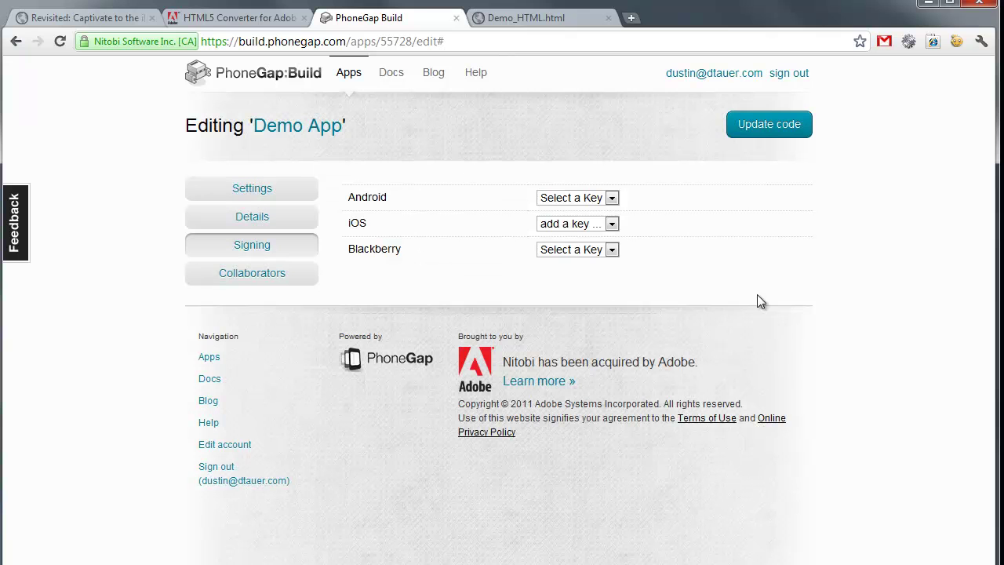
{"action": "left_click", "coordinate": [612, 224]}
{"action": "left_click", "coordinate": [606, 249]}
- On the Demo App build page, download the finished iOS ipa file once the build completes
{"action": "left_click", "coordinate": [307, 128]}
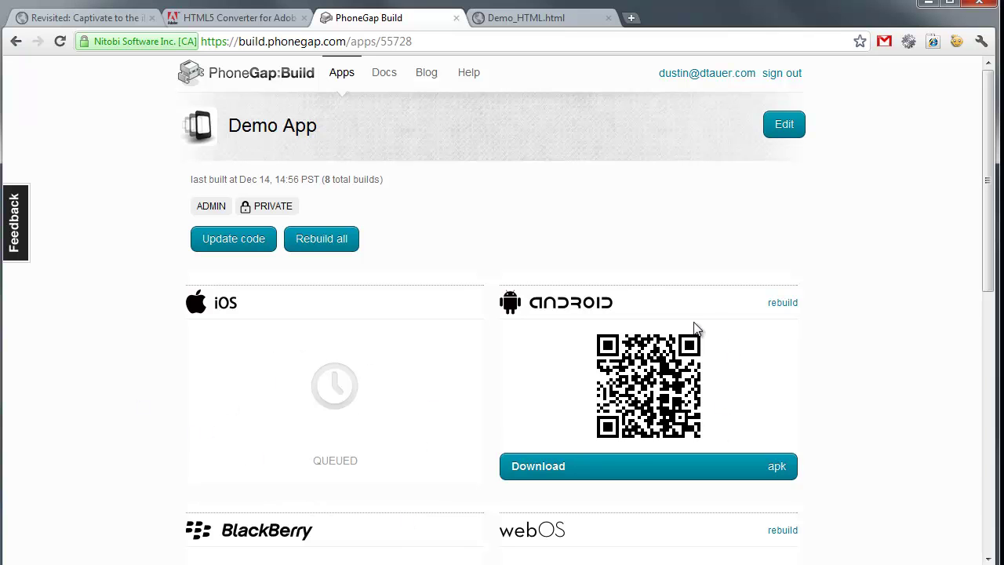
{"action": "scroll", "coordinate": [894, 351], "scroll_direction": "down", "scroll_amount": 3}
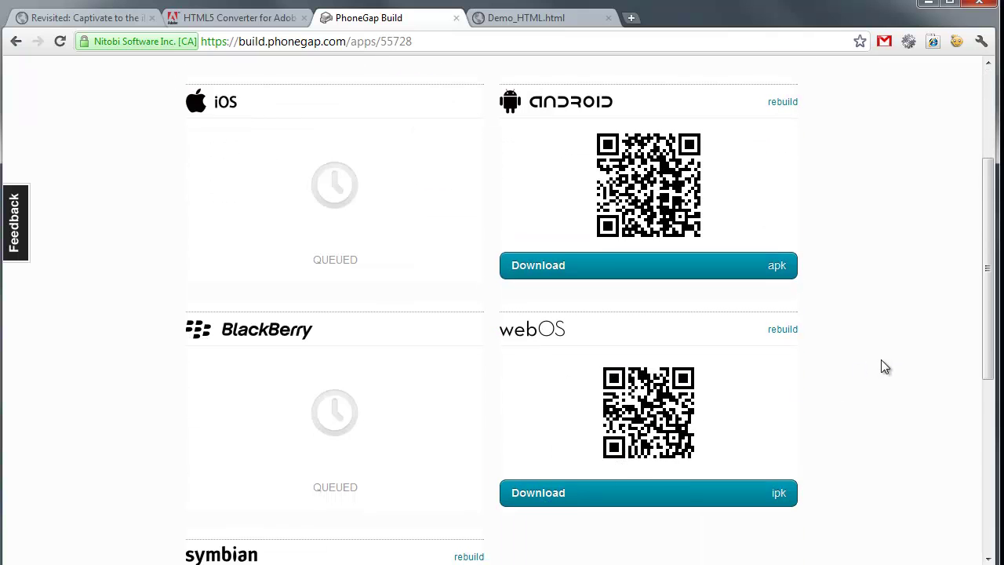
{"action": "scroll", "coordinate": [882, 365], "scroll_direction": "up", "scroll_amount": 3}
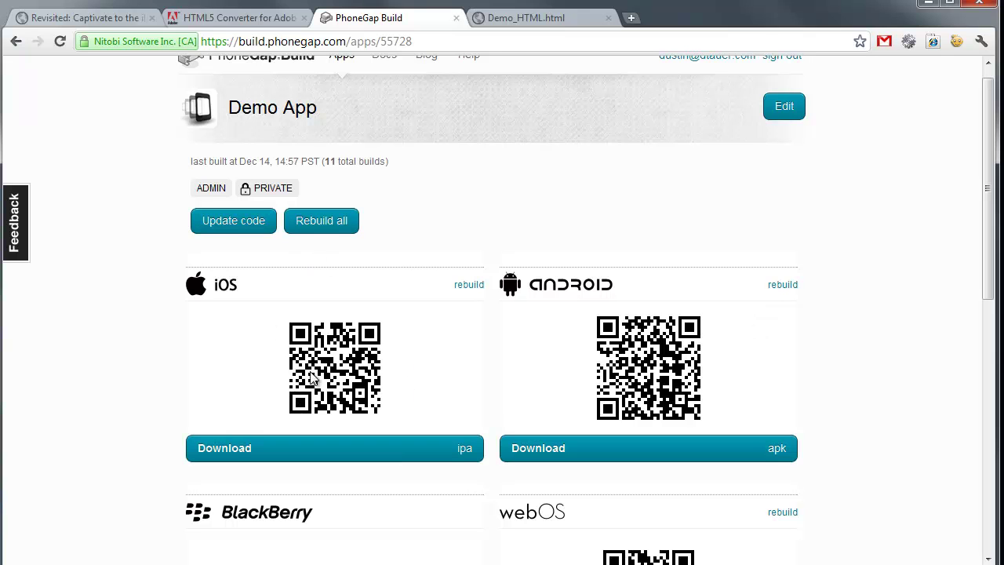
{"action": "left_click", "coordinate": [375, 463]}
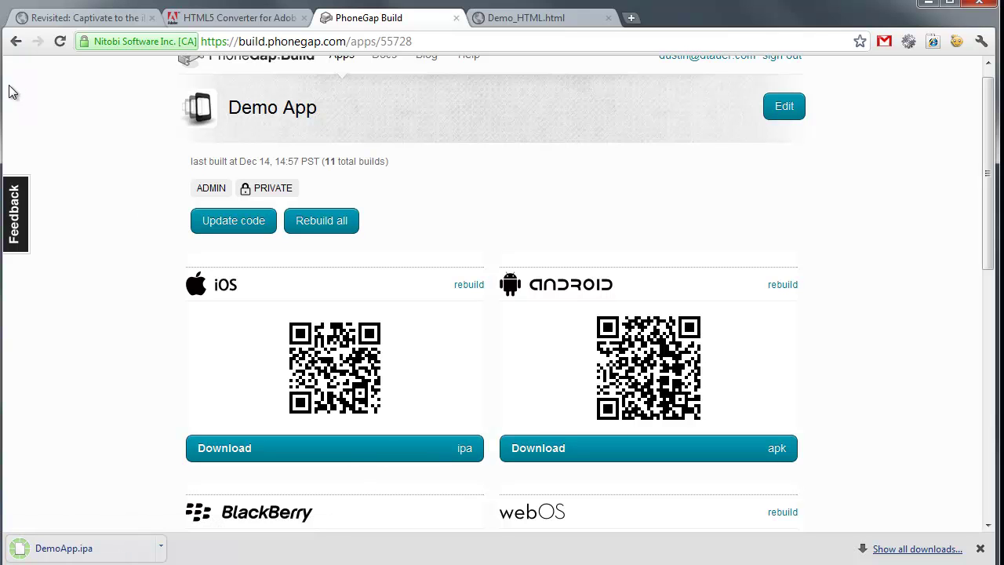
- Drag DemoApp.ipa from Chrome's download bar into the Demo folder next to Demo_Apple iPad.zip
{"action": "left_click_drag", "start_coordinate": [4, 86], "coordinate": [372, 124]}
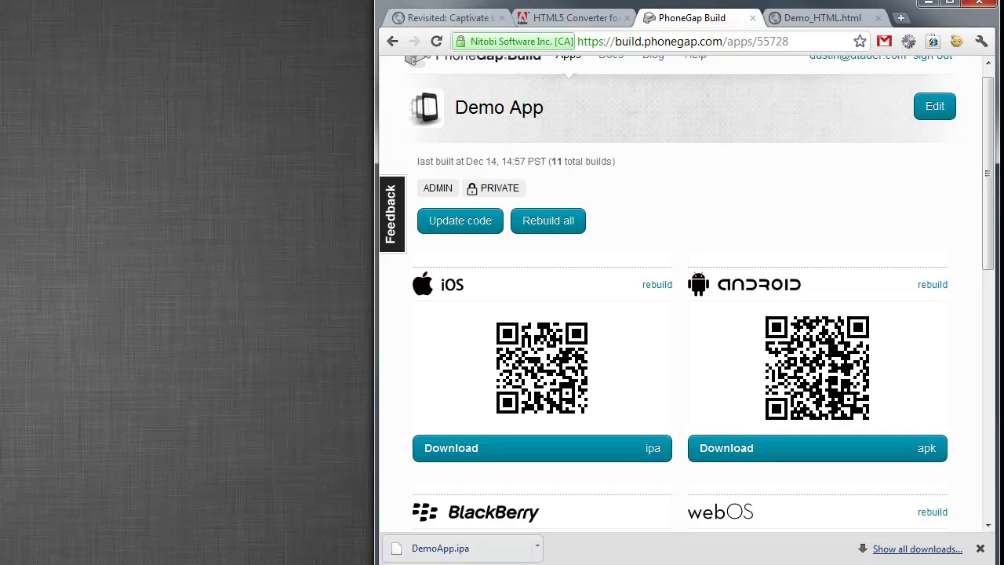
{"action": "key", "text": "alt+Tab"}
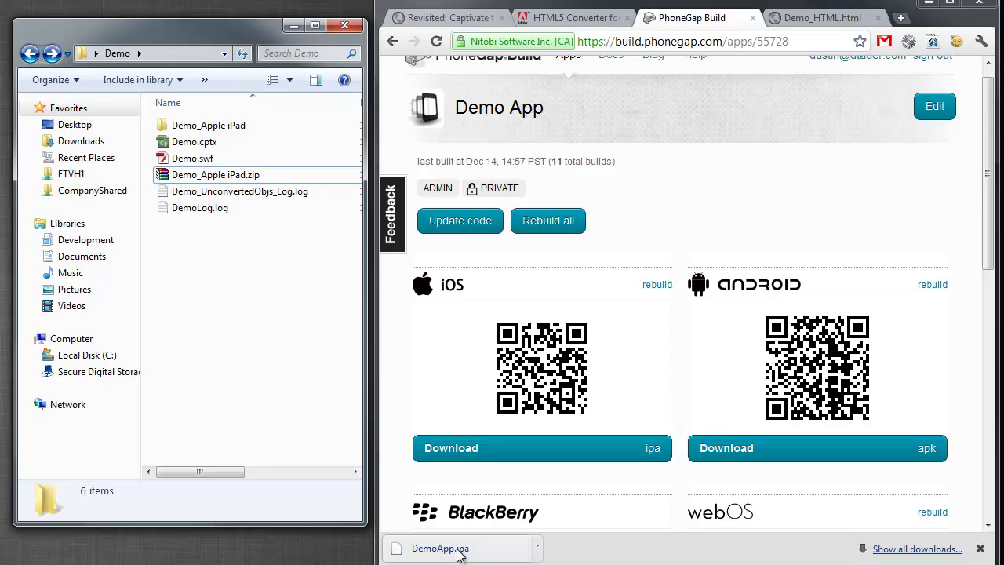
{"action": "left_click_drag", "start_coordinate": [460, 553], "coordinate": [270, 363]}
{"action": "left_click_drag", "start_coordinate": [274, 478], "coordinate": [196, 476]}
{"action": "left_click", "coordinate": [204, 347]}
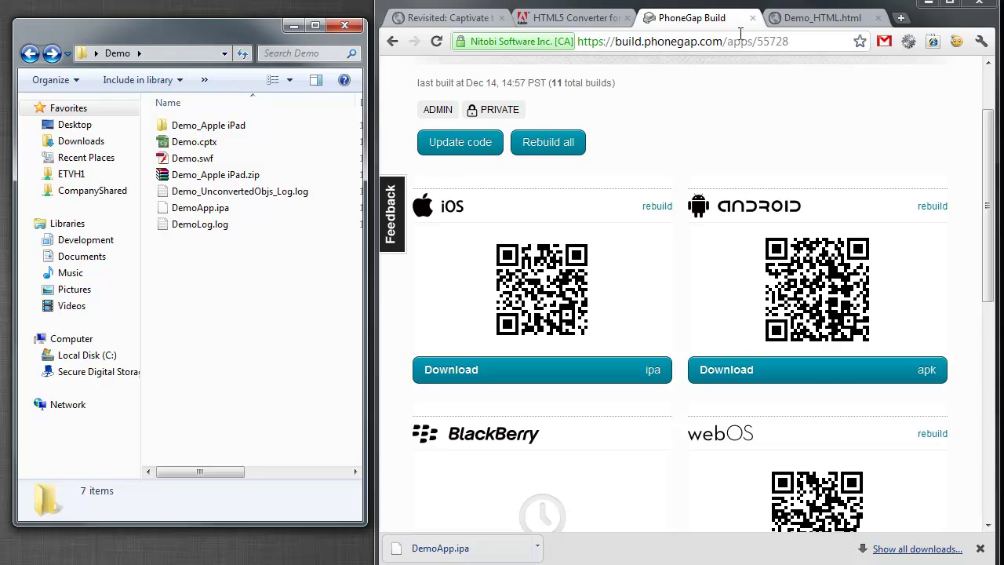
- Load testflightapp.com in the Demo_HTML.html tab by typing 'test', then widen Chrome
{"action": "left_click", "coordinate": [797, 18]}
{"action": "left_click", "coordinate": [785, 47]}
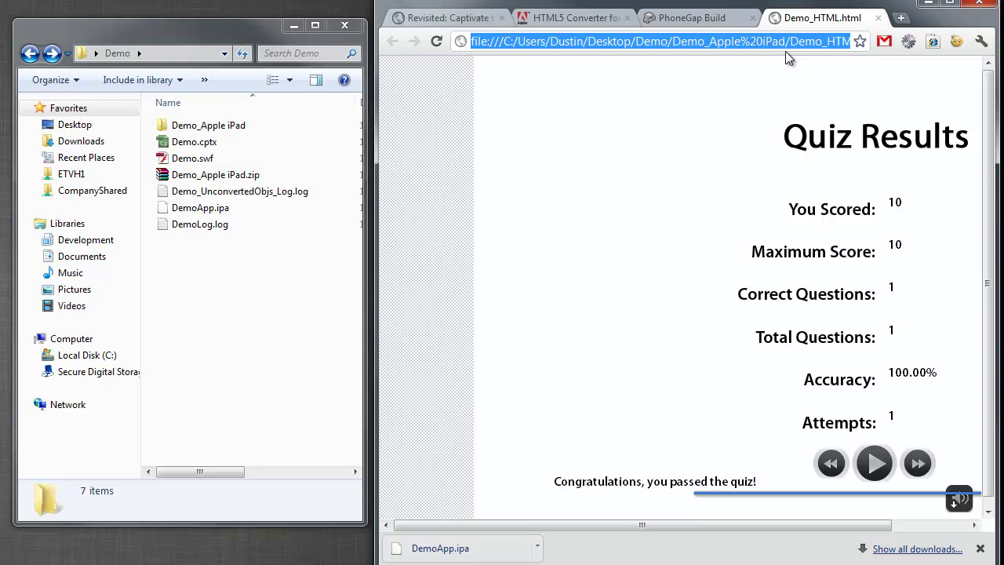
{"action": "type", "text": "testflightapp.com"}
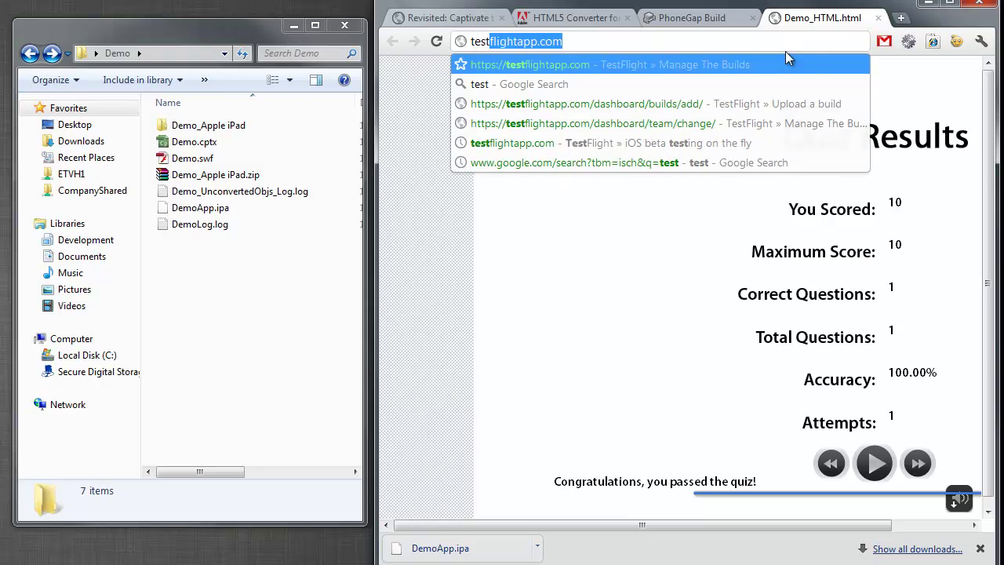
{"action": "key", "text": "Return"}
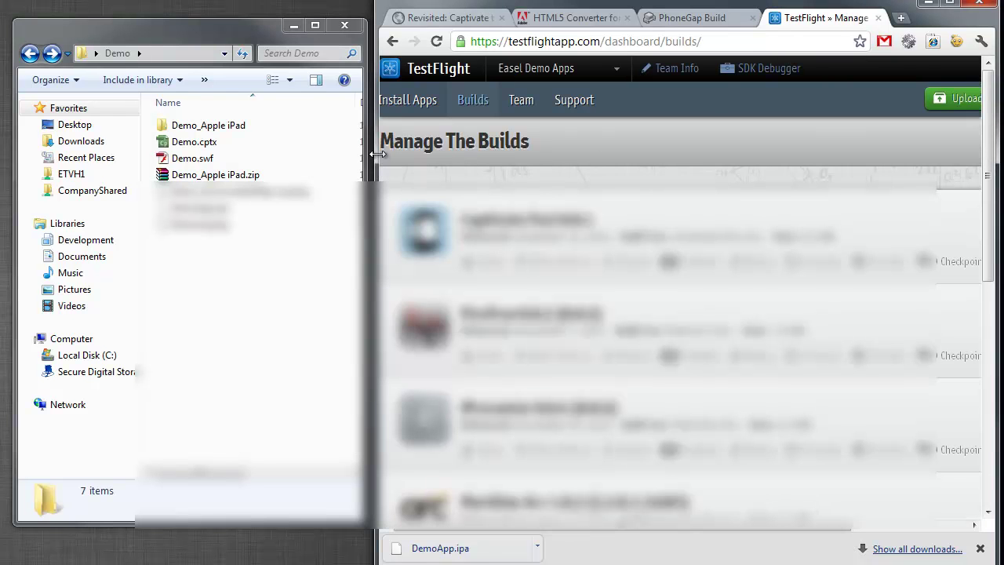
{"action": "left_click_drag", "start_coordinate": [378, 155], "coordinate": [121, 156]}
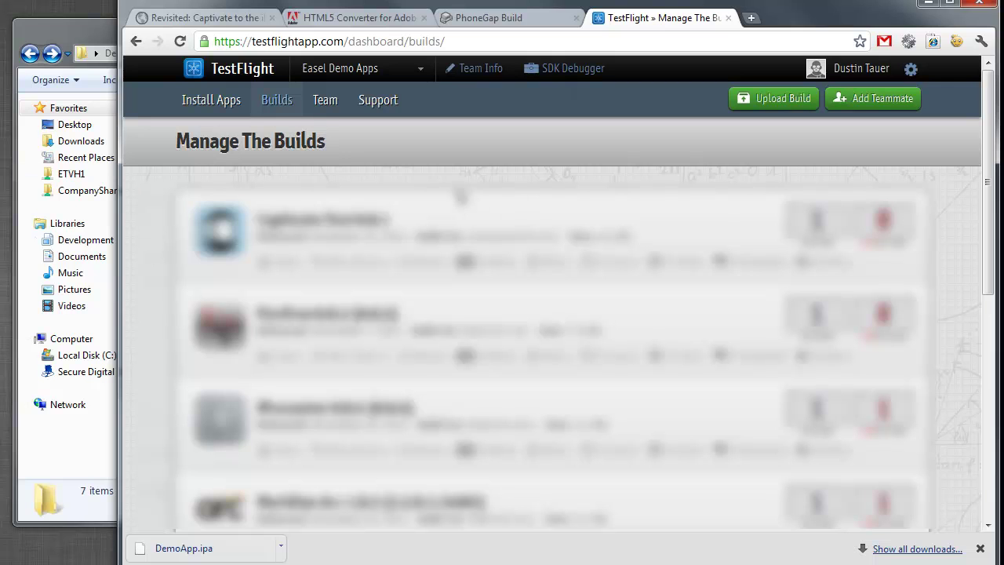
- Upload DemoApp.ipa to TestFlight as a new build with 'Captivate test' release notes
{"action": "left_click", "coordinate": [797, 100]}
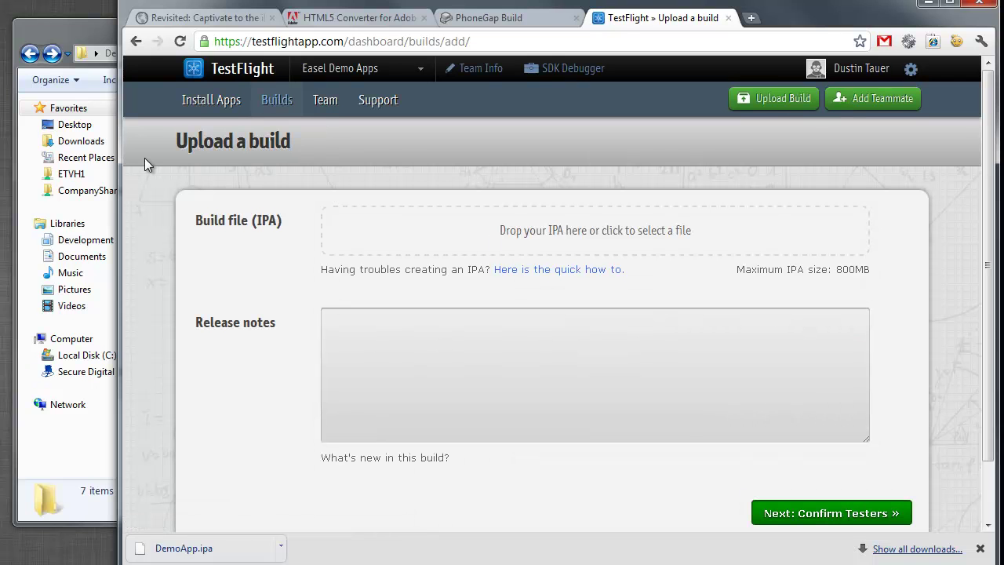
{"action": "left_click_drag", "start_coordinate": [119, 196], "coordinate": [293, 196]}
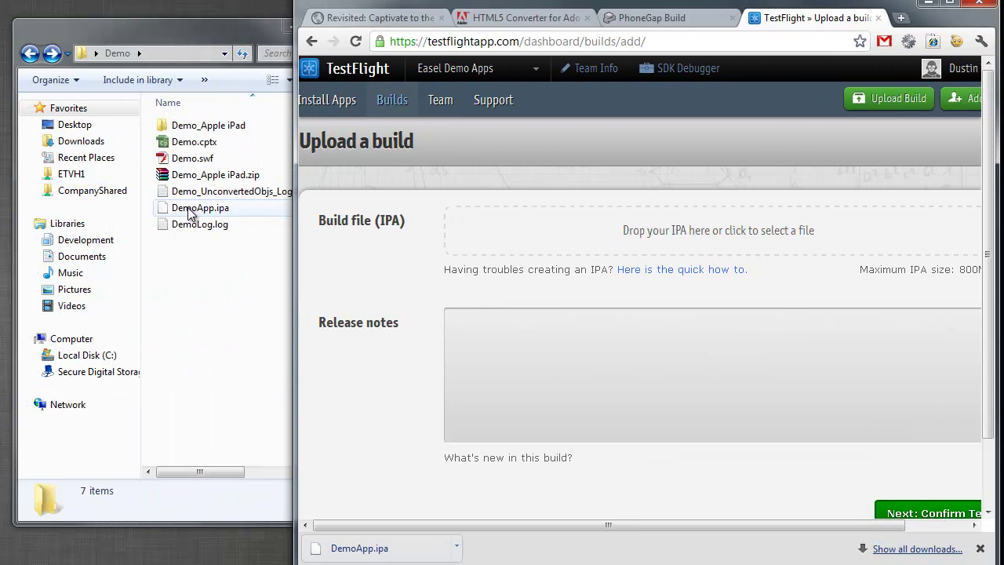
{"action": "left_click_drag", "start_coordinate": [197, 208], "coordinate": [705, 266]}
{"action": "left_click", "coordinate": [595, 388]}
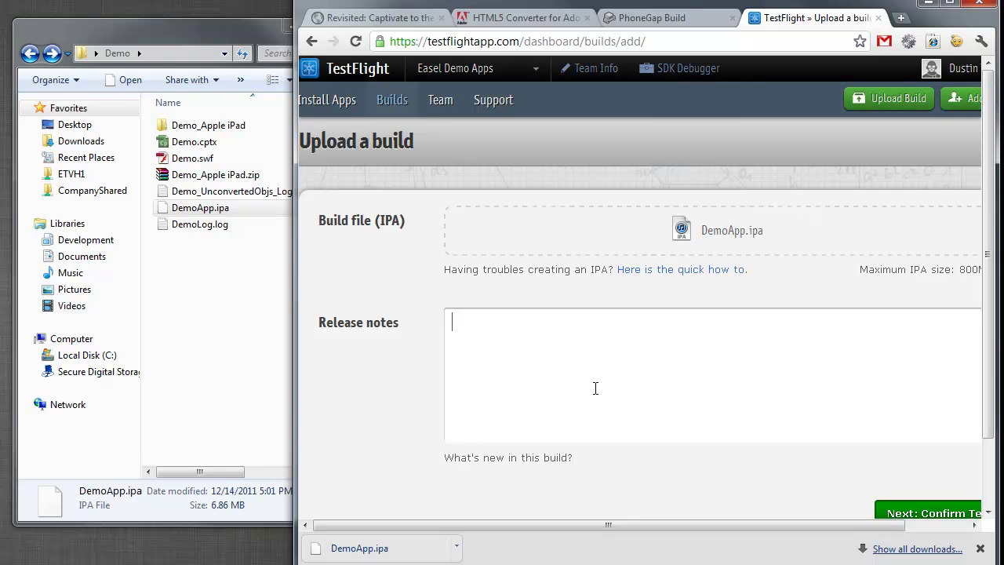
{"action": "type", "text": "Captivate test..."}
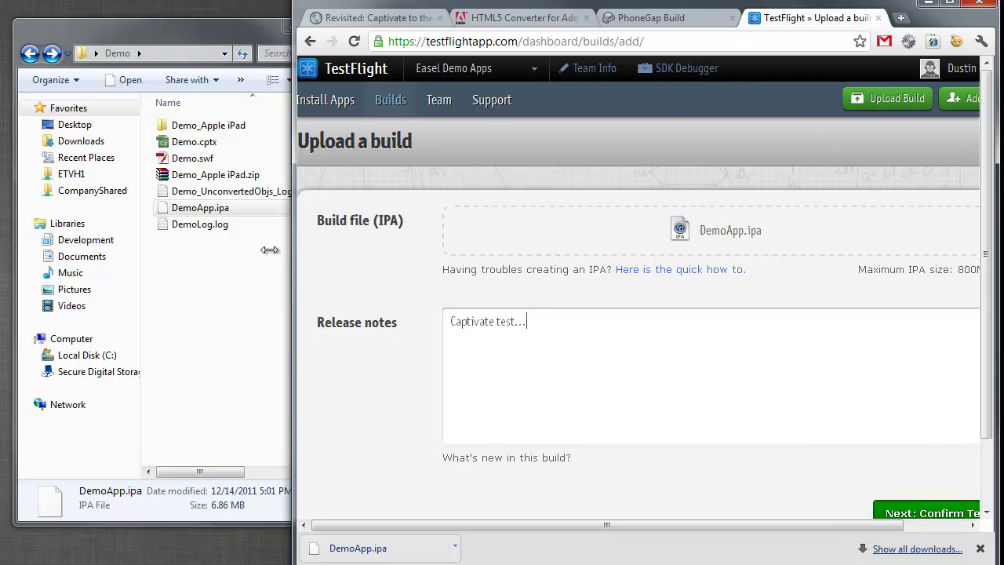
{"action": "left_click_drag", "start_coordinate": [292, 249], "coordinate": [101, 249]}
{"action": "left_click", "coordinate": [853, 513]}
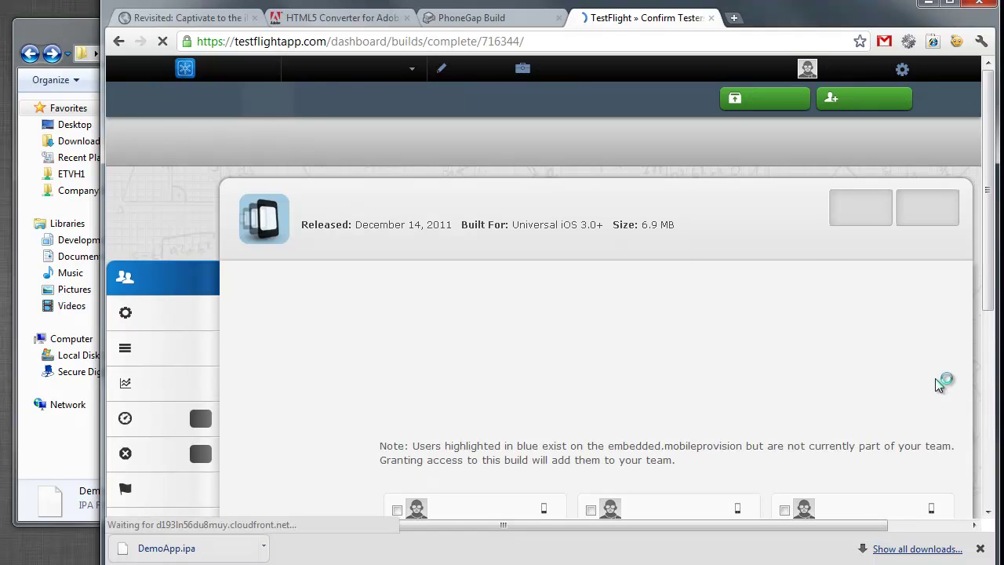
- Confirm the iPad tester to notify them of the build, then minimise Chrome
{"action": "scroll", "coordinate": [939, 385], "scroll_direction": "down", "scroll_amount": 3}
{"action": "mouse_move", "coordinate": [885, 305]}
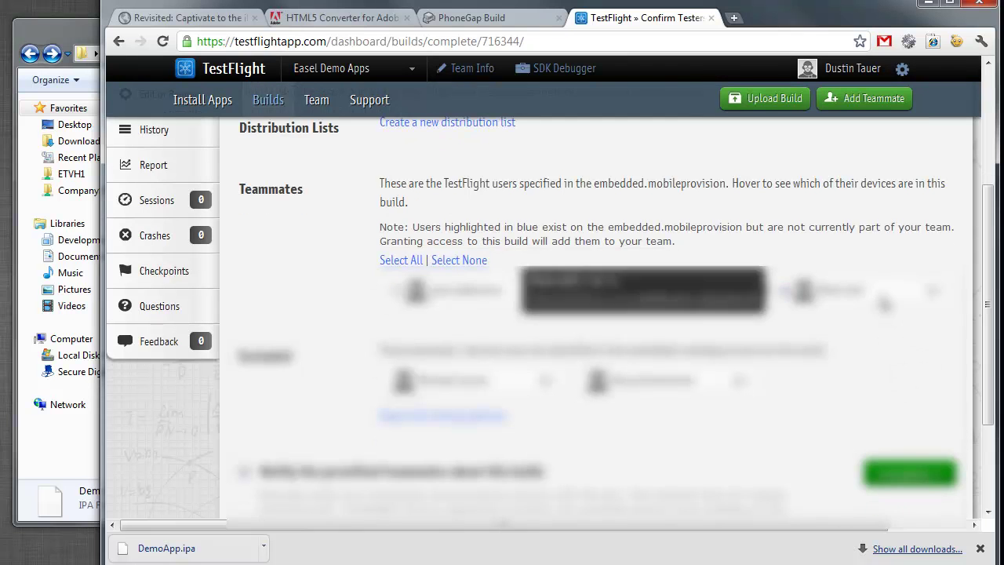
{"action": "scroll", "coordinate": [824, 404], "scroll_direction": "down", "scroll_amount": 2}
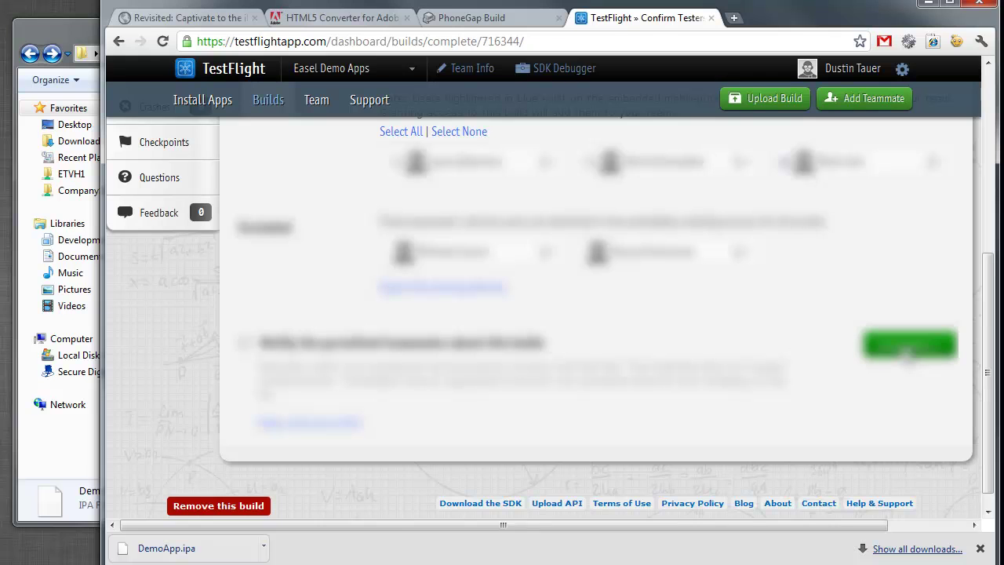
{"action": "left_click", "coordinate": [907, 349]}
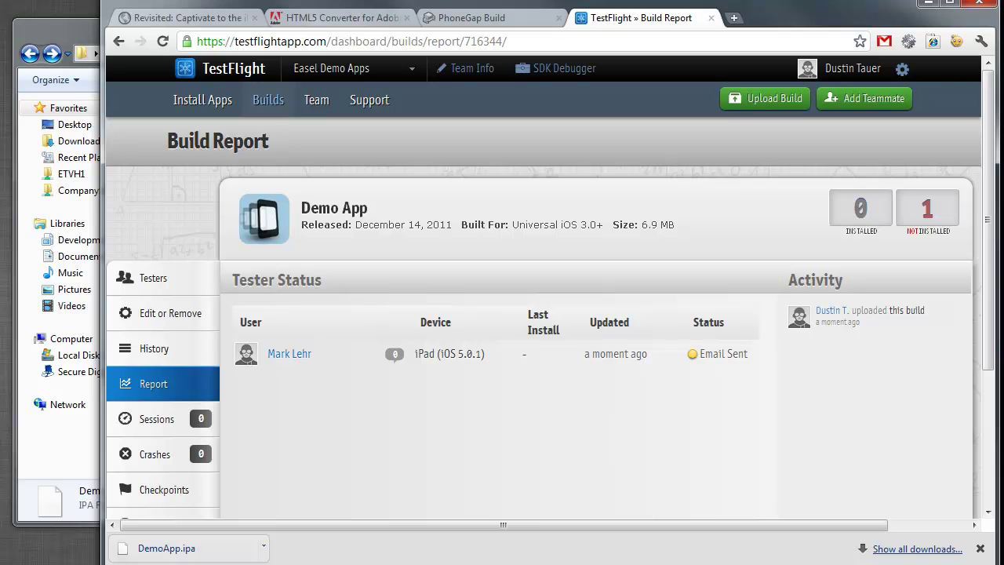
{"action": "left_click", "coordinate": [928, 4]}
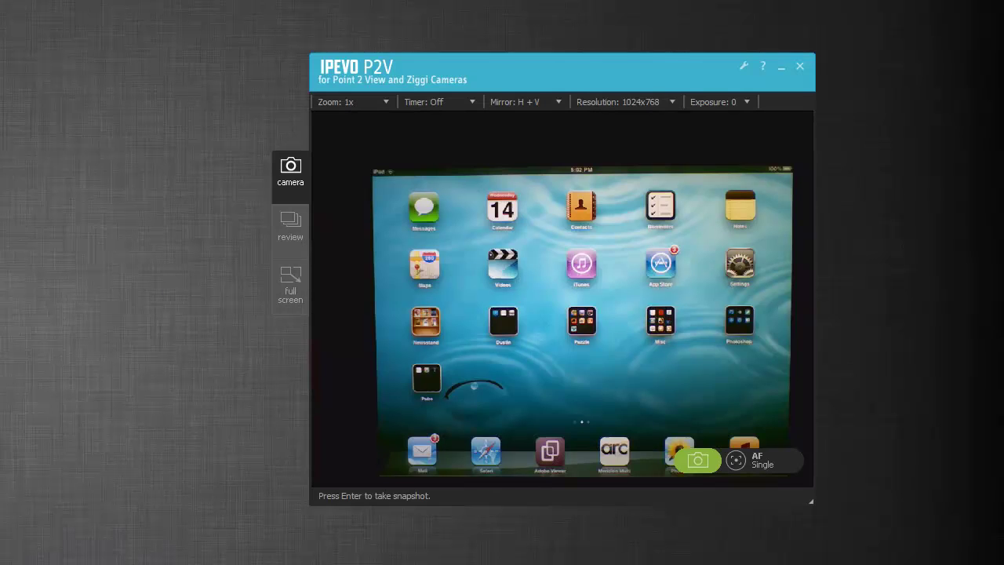
- Nudge the IPEVO P2V camera window slightly upward to frame the iPad
{"action": "left_click_drag", "start_coordinate": [527, 86], "coordinate": [533, 65]}
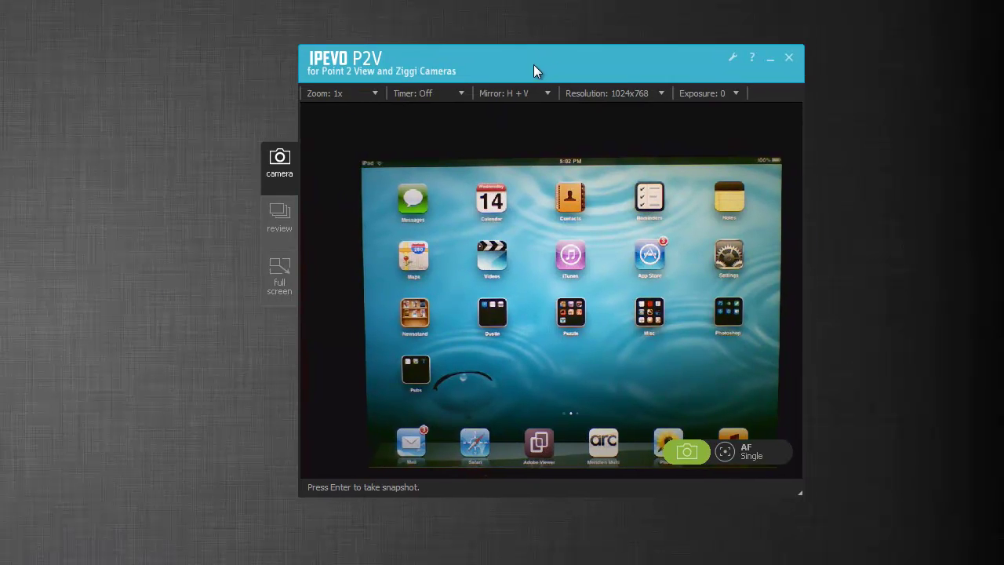